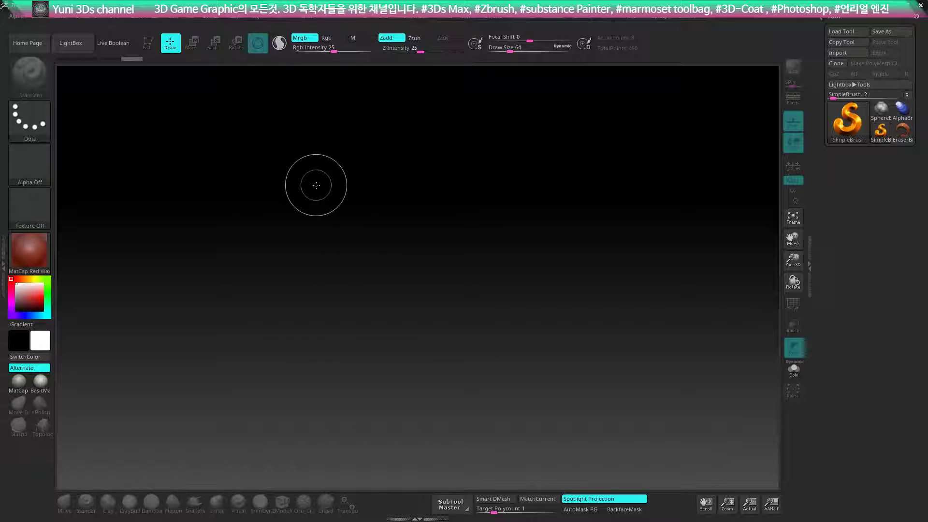
Draw a Cube3D on the canvas in Edit mode with a grey material and polyframe showing.
{"action": "left_click", "coordinate": [848, 120]}
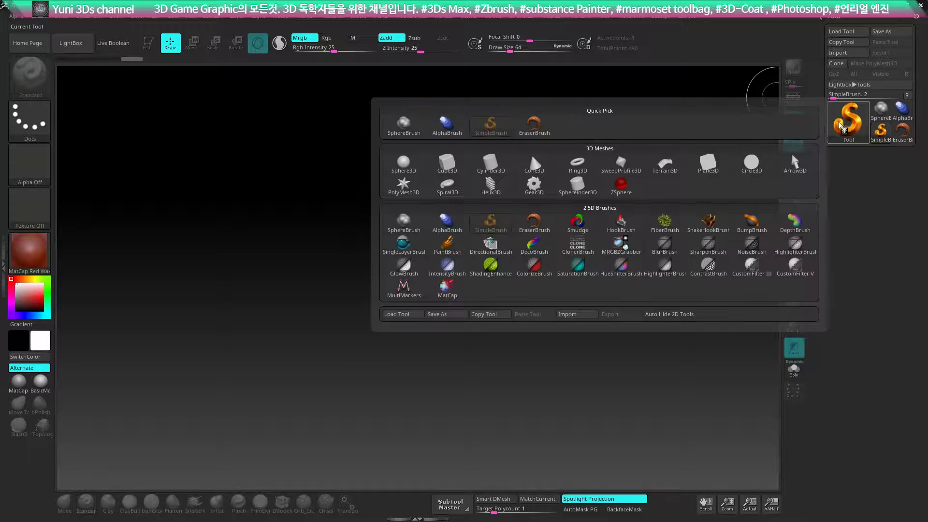
{"action": "left_click", "coordinate": [438, 170]}
{"action": "left_click_drag", "start_coordinate": [431, 259], "coordinate": [427, 369]}
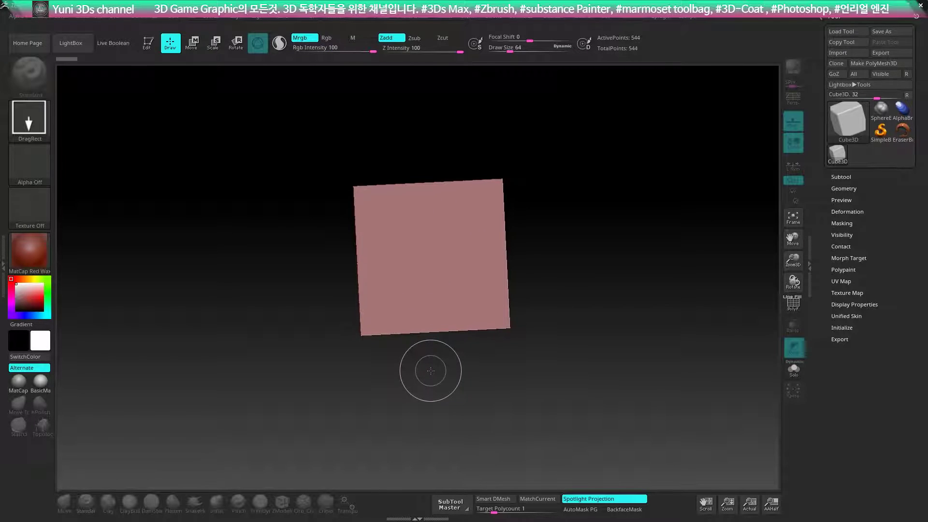
{"action": "key", "text": "t"}
{"action": "left_click", "coordinate": [24, 389]}
{"action": "left_click_drag", "start_coordinate": [491, 255], "coordinate": [603, 251], "text": "shift"}
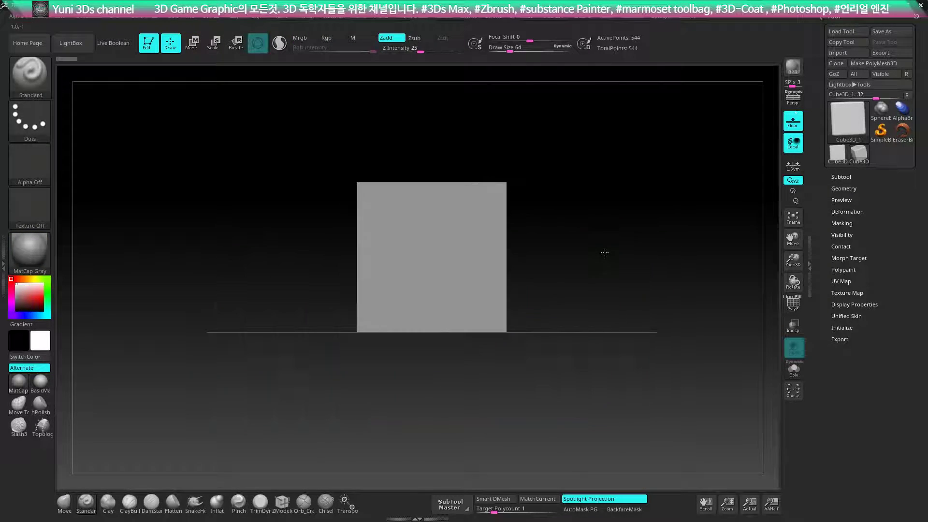
{"action": "key", "text": "shift+f"}
{"action": "mouse_move", "coordinate": [630, 213]}
{"action": "left_mouse_down"}
{"action": "mouse_move", "coordinate": [635, 258]}
{"action": "mouse_move", "coordinate": [628, 232]}
{"action": "mouse_move", "coordinate": [645, 209]}
{"action": "mouse_move", "coordinate": [635, 219]}
{"action": "mouse_move", "coordinate": [628, 234]}
{"action": "mouse_move", "coordinate": [693, 161]}
{"action": "left_mouse_up"}
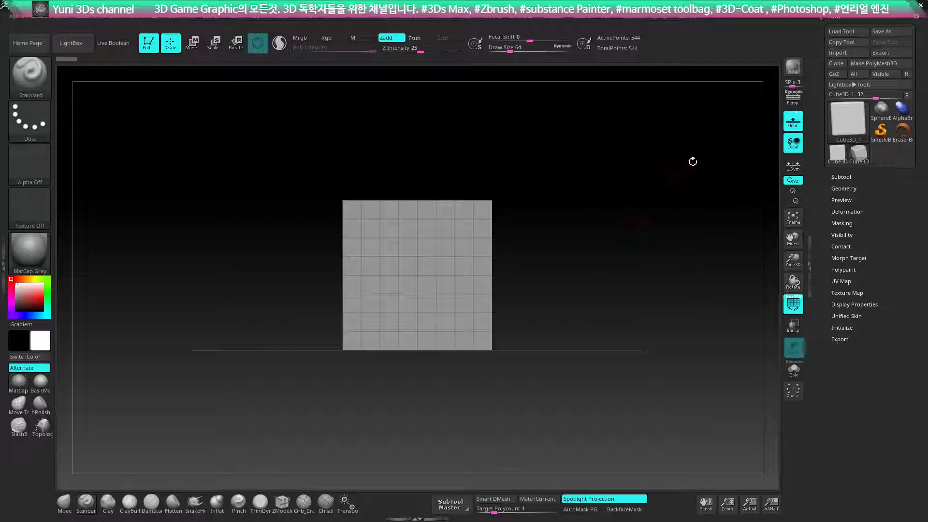
Convert the cube to a PolyMesh3D and stretch it taller along the vertical axis.
{"action": "left_click", "coordinate": [881, 65]}
{"action": "key", "text": "w"}
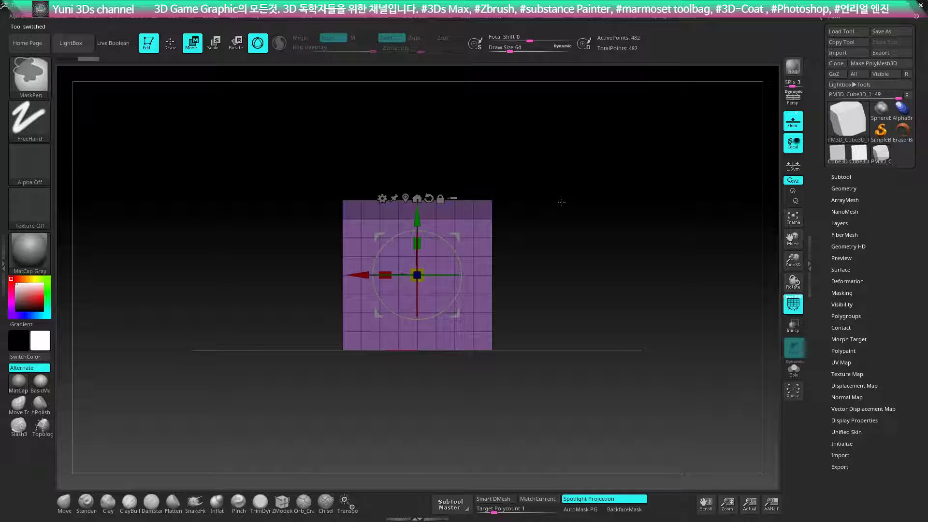
{"action": "left_click_drag", "start_coordinate": [418, 222], "coordinate": [426, 197]}
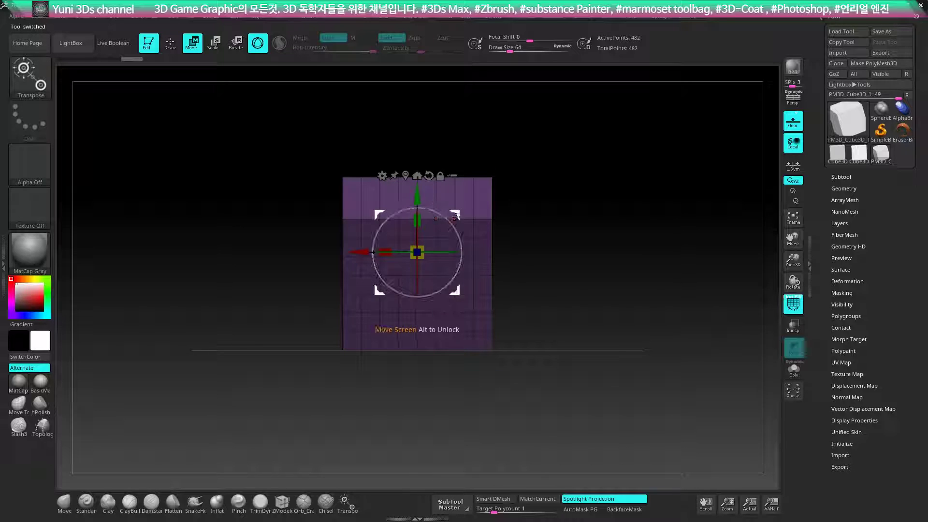
{"action": "mouse_move", "coordinate": [571, 184]}
{"action": "left_mouse_down"}
{"action": "mouse_move", "coordinate": [569, 213]}
{"action": "mouse_move", "coordinate": [607, 226]}
{"action": "mouse_move", "coordinate": [618, 212]}
{"action": "mouse_move", "coordinate": [613, 249]}
{"action": "mouse_move", "coordinate": [622, 232]}
{"action": "mouse_move", "coordinate": [594, 174]}
{"action": "left_mouse_up"}
{"action": "key", "text": "q"}
With the ZModeler brush, extrude a single-poly green nub and polygroup a square front patch.
{"action": "key", "text": "b"}
{"action": "key", "text": "z"}
{"action": "key", "text": "m"}
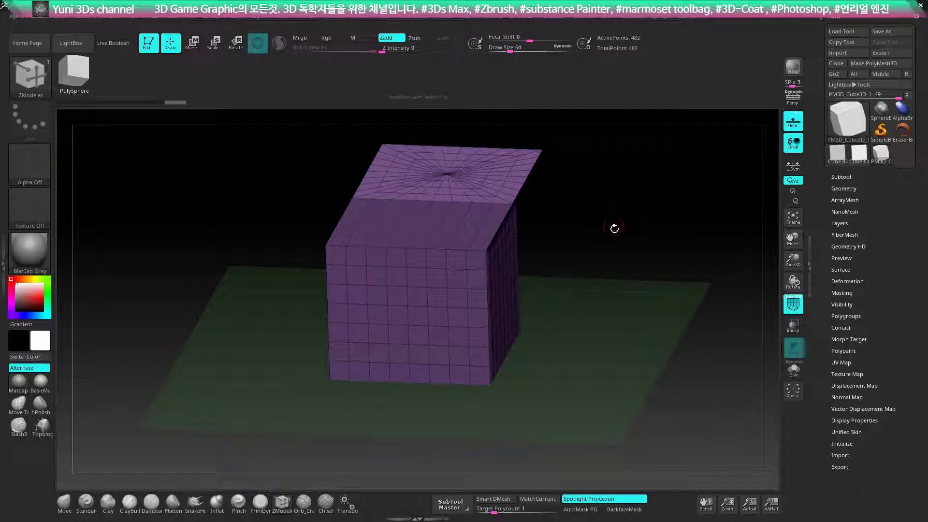
{"action": "left_click_drag", "start_coordinate": [612, 228], "coordinate": [588, 211]}
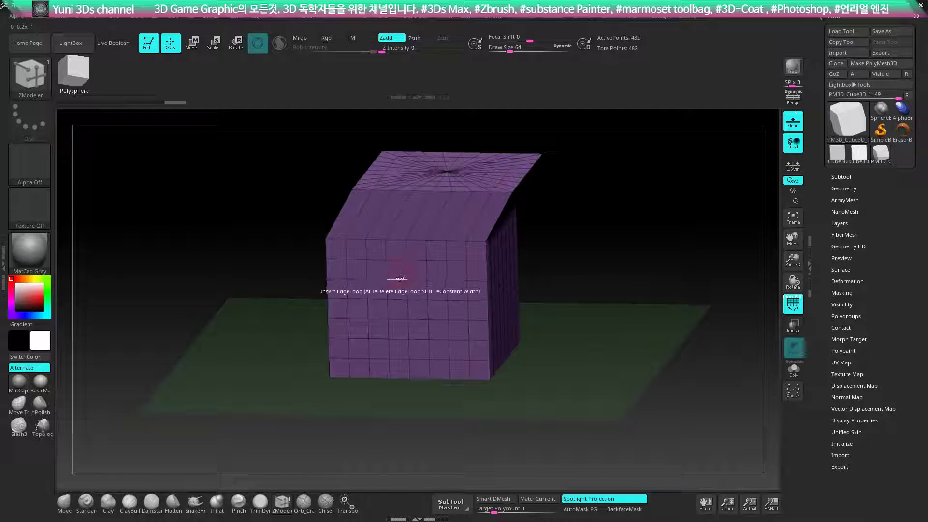
{"action": "key", "text": "space"}
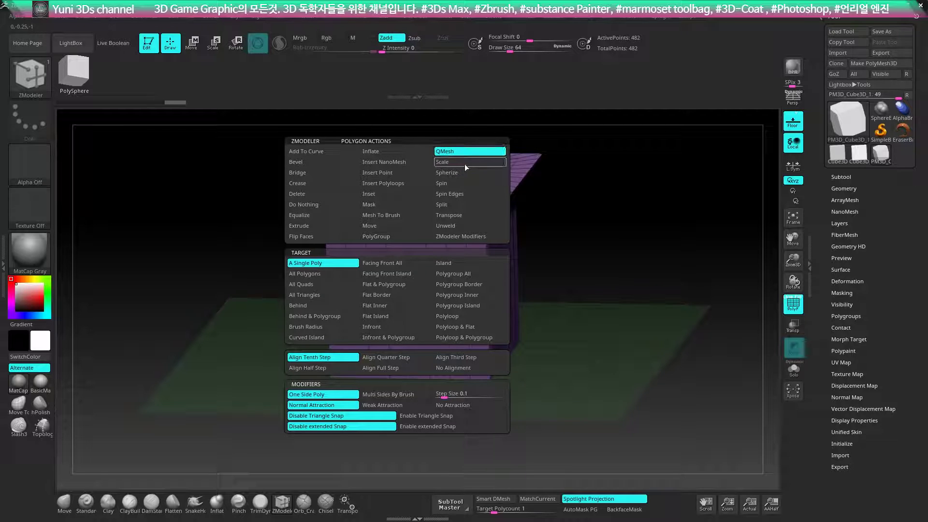
{"action": "left_click_drag", "start_coordinate": [338, 290], "coordinate": [319, 310]}
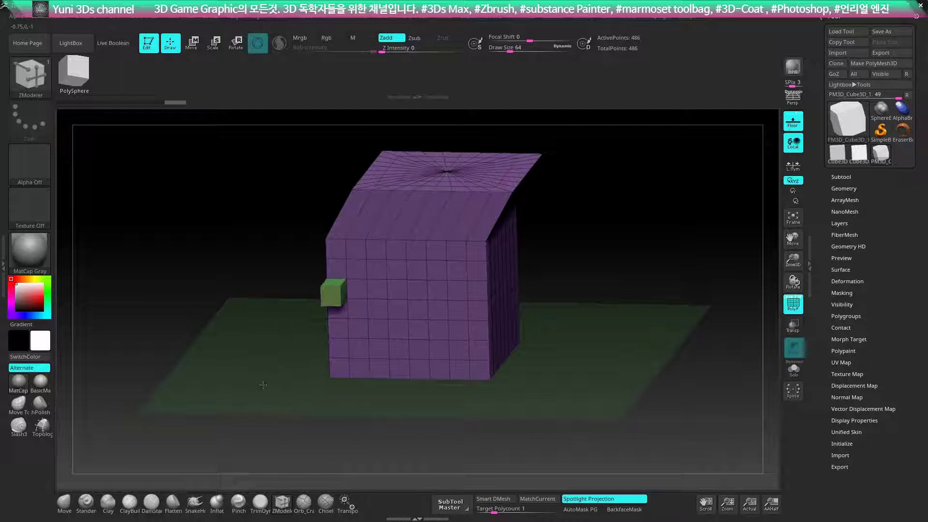
{"action": "mouse_move", "coordinate": [393, 291]}
{"action": "left_mouse_down"}
{"action": "mouse_move", "coordinate": [458, 293]}
{"action": "mouse_move", "coordinate": [403, 301]}
{"action": "mouse_move", "coordinate": [406, 271]}
{"action": "mouse_move", "coordinate": [338, 410]}
{"action": "left_mouse_up"}
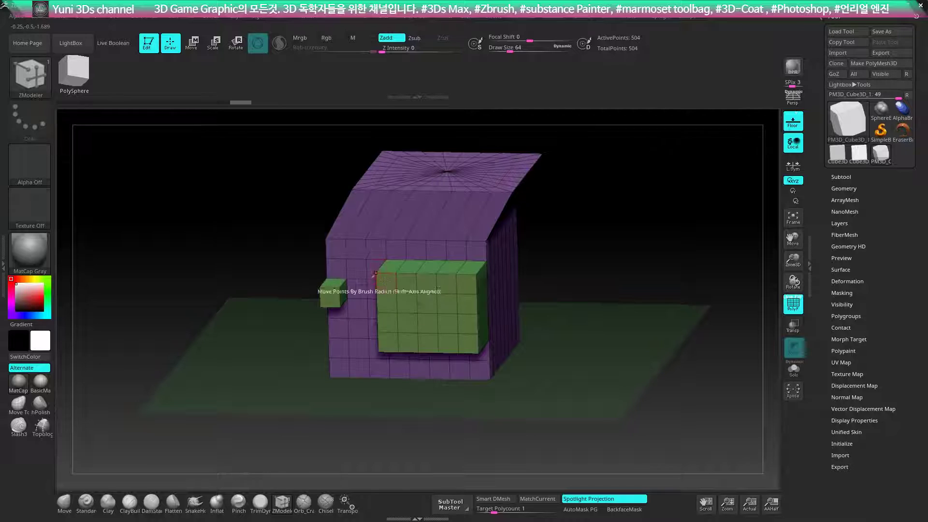
{"action": "key", "text": "space"}
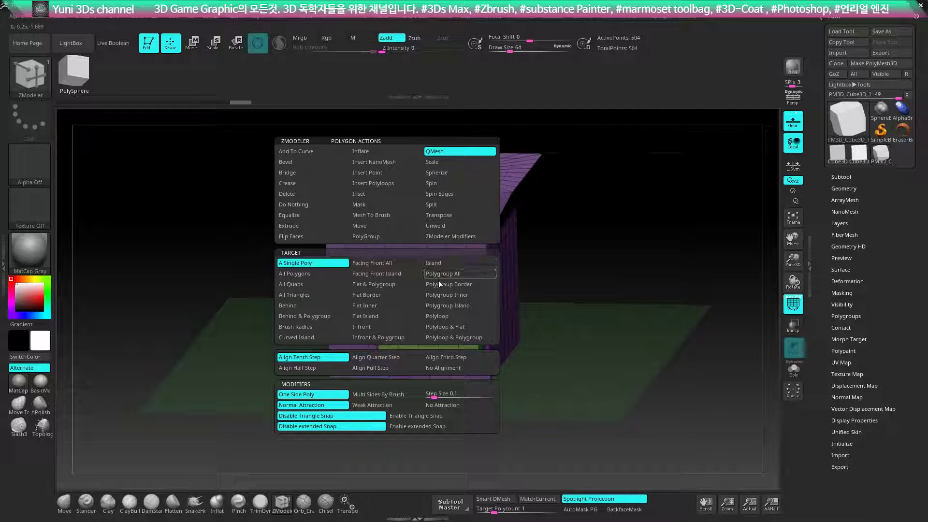
Extrude the green patch outward as a Polygroup Island block, redoing the first bevelled attempt.
{"action": "left_click", "coordinate": [452, 306]}
{"action": "left_click_drag", "start_coordinate": [483, 290], "coordinate": [500, 278]}
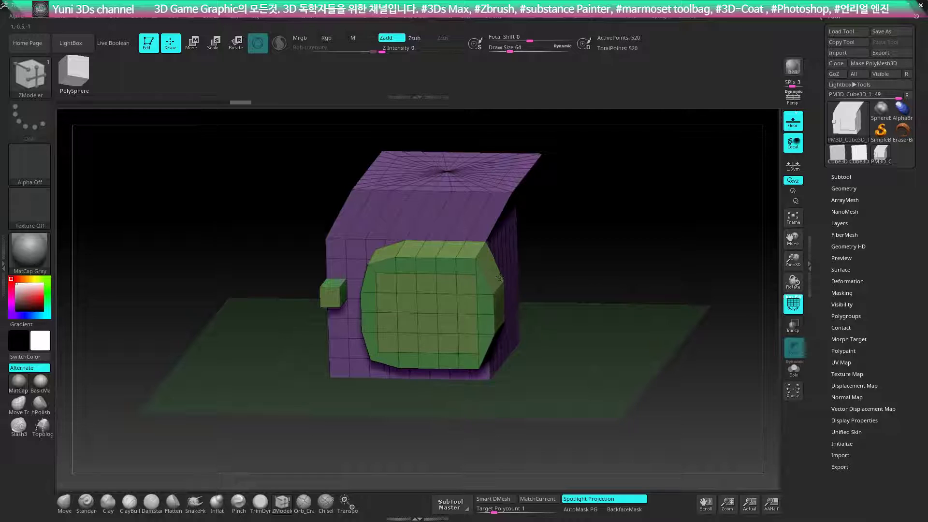
{"action": "left_click_drag", "start_coordinate": [500, 278], "coordinate": [497, 276]}
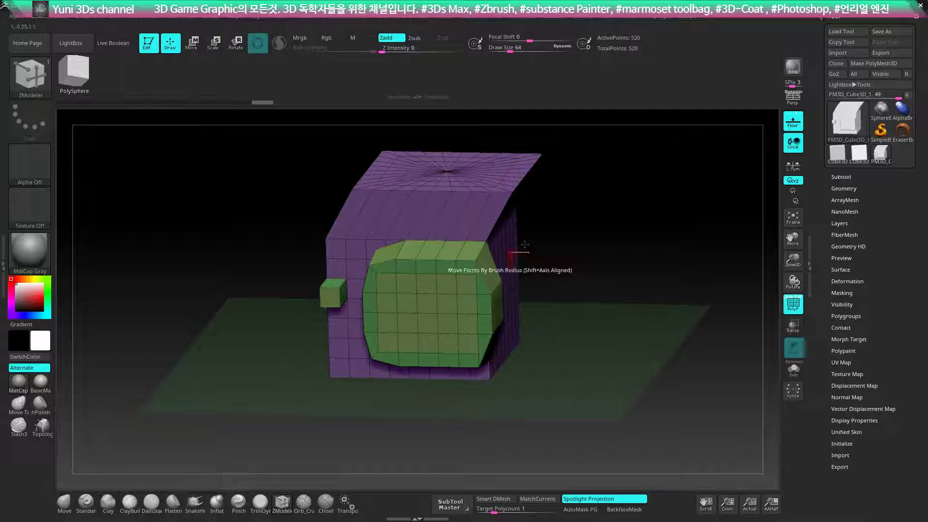
{"action": "mouse_move", "coordinate": [513, 244]}
{"action": "left_mouse_down"}
{"action": "mouse_move", "coordinate": [578, 223]}
{"action": "mouse_move", "coordinate": [575, 184]}
{"action": "left_mouse_up"}
{"action": "key", "text": "ctrl+z"}
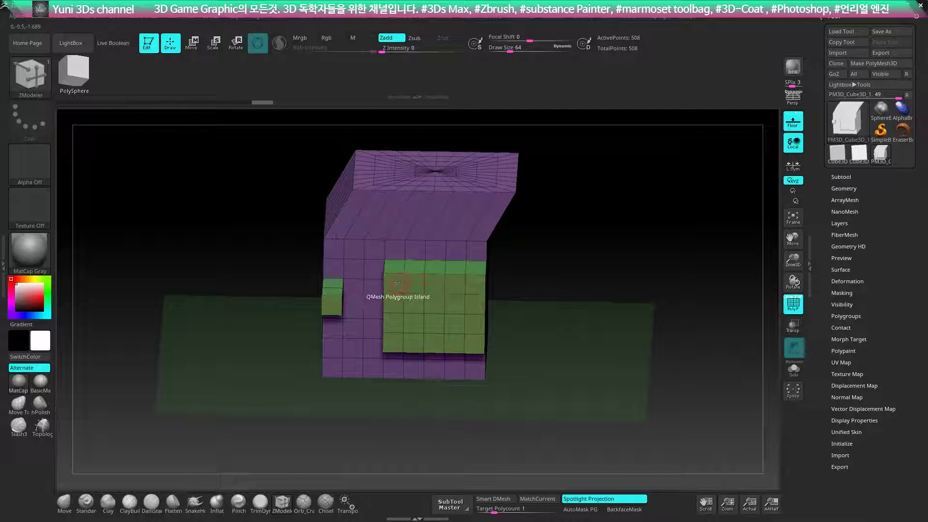
{"action": "left_click_drag", "start_coordinate": [398, 282], "coordinate": [398, 309]}
{"action": "mouse_move", "coordinate": [567, 209]}
{"action": "left_mouse_down"}
{"action": "mouse_move", "coordinate": [596, 220]}
{"action": "mouse_move", "coordinate": [587, 218]}
{"action": "left_mouse_up"}
With QMesh set to A Single Poly, extend the block's side out to the nub.
{"action": "key", "text": "space"}
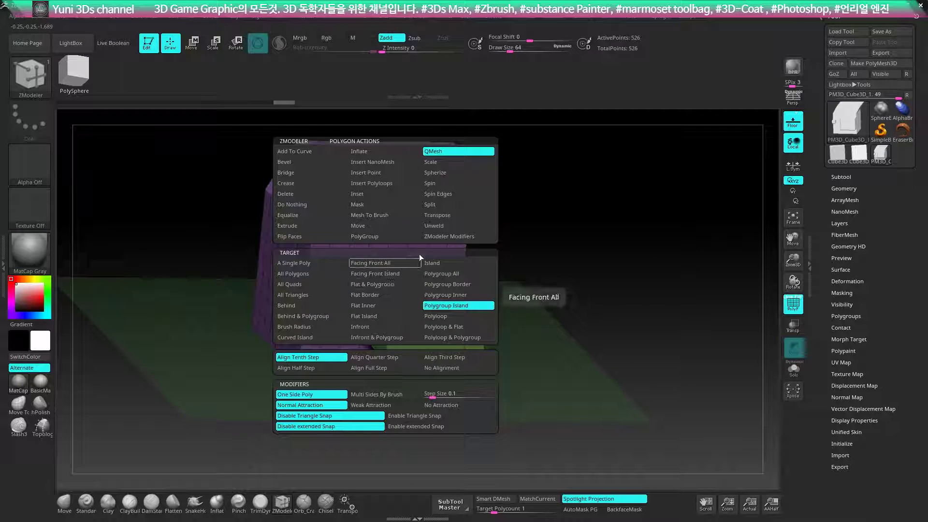
{"action": "left_click", "coordinate": [296, 263]}
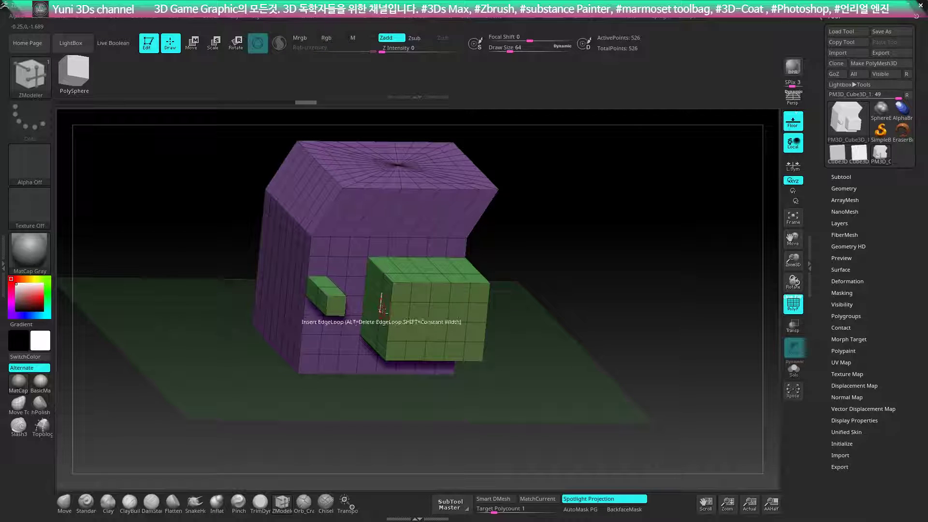
{"action": "left_click_drag", "start_coordinate": [486, 275], "coordinate": [341, 309]}
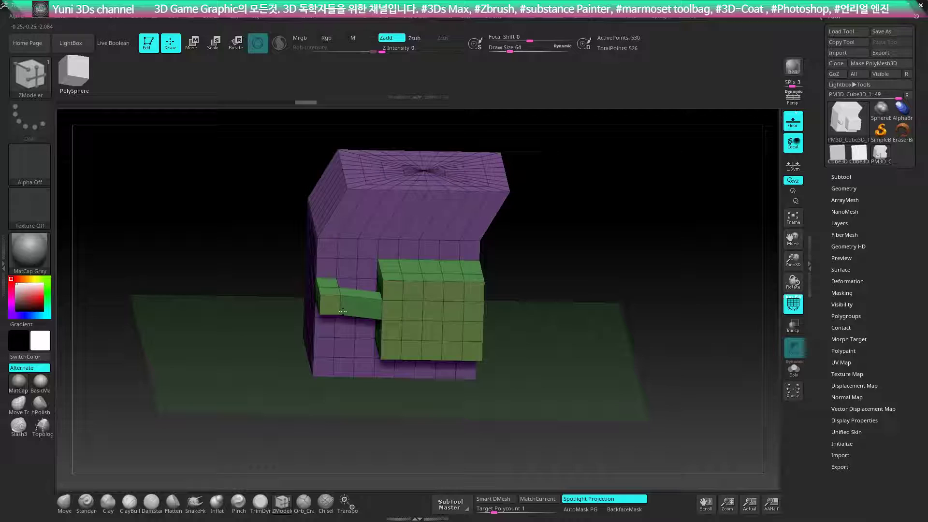
{"action": "mouse_move", "coordinate": [616, 213]}
{"action": "left_mouse_down"}
{"action": "mouse_move", "coordinate": [599, 290]}
{"action": "mouse_move", "coordinate": [585, 257]}
{"action": "mouse_move", "coordinate": [609, 226]}
{"action": "left_mouse_up"}
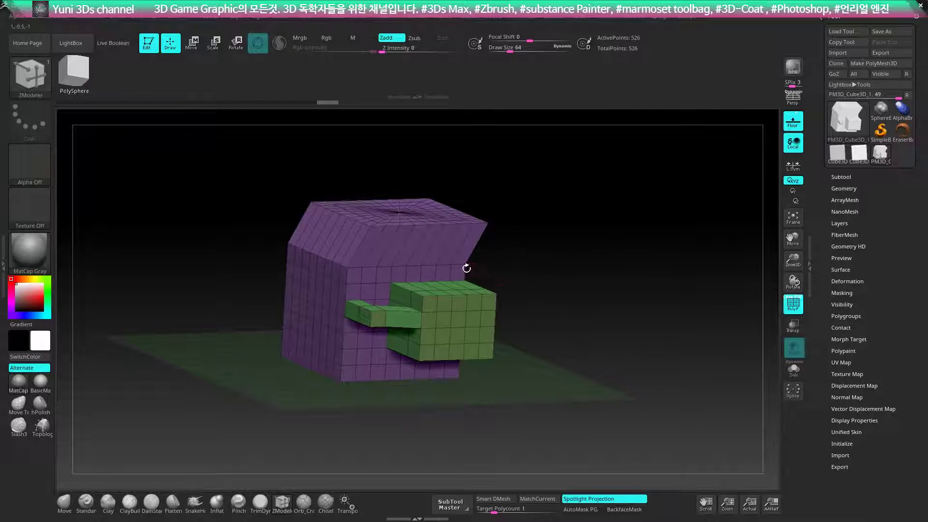
{"action": "mouse_move", "coordinate": [526, 236]}
{"action": "left_mouse_down", "text": "shift"}
{"action": "mouse_move", "coordinate": [595, 271]}
{"action": "mouse_move", "coordinate": [592, 259]}
{"action": "mouse_move", "coordinate": [608, 250]}
{"action": "mouse_move", "coordinate": [582, 172]}
{"action": "left_mouse_up", "text": "shift"}
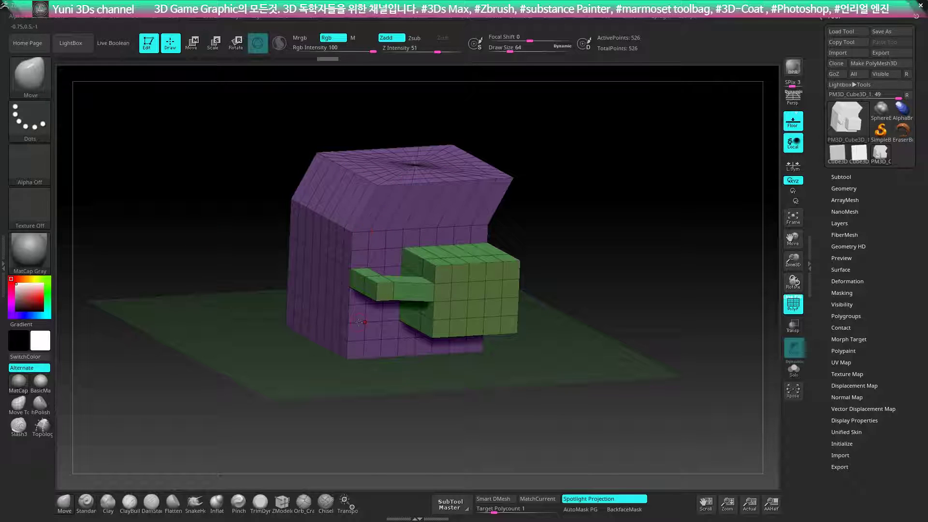
{"action": "mouse_move", "coordinate": [616, 252]}
{"action": "left_mouse_down"}
{"action": "mouse_move", "coordinate": [622, 244]}
{"action": "mouse_move", "coordinate": [600, 236]}
{"action": "left_mouse_up"}
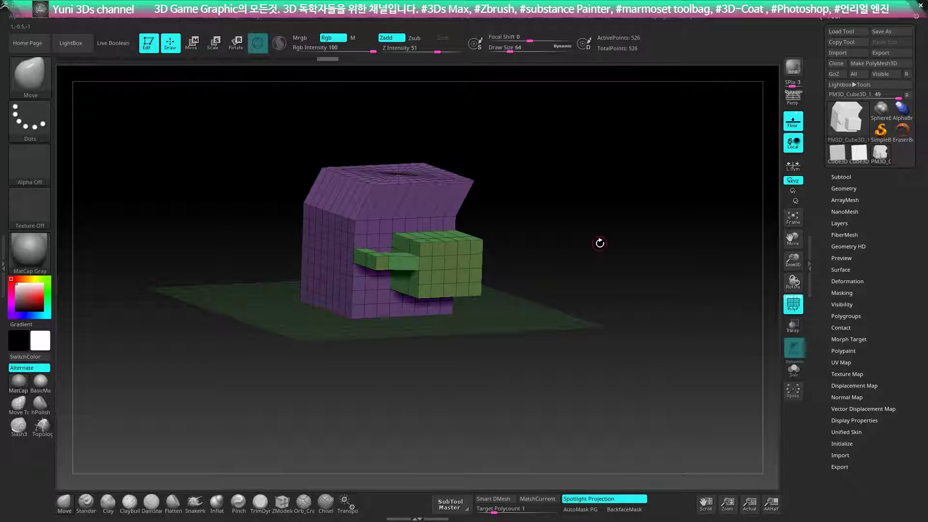
{"action": "mouse_move", "coordinate": [598, 235]}
{"action": "left_mouse_down"}
{"action": "mouse_move", "coordinate": [622, 293]}
{"action": "mouse_move", "coordinate": [627, 260]}
{"action": "mouse_move", "coordinate": [612, 265]}
{"action": "mouse_move", "coordinate": [646, 315]}
{"action": "mouse_move", "coordinate": [625, 277]}
{"action": "mouse_move", "coordinate": [638, 279]}
{"action": "left_mouse_up"}
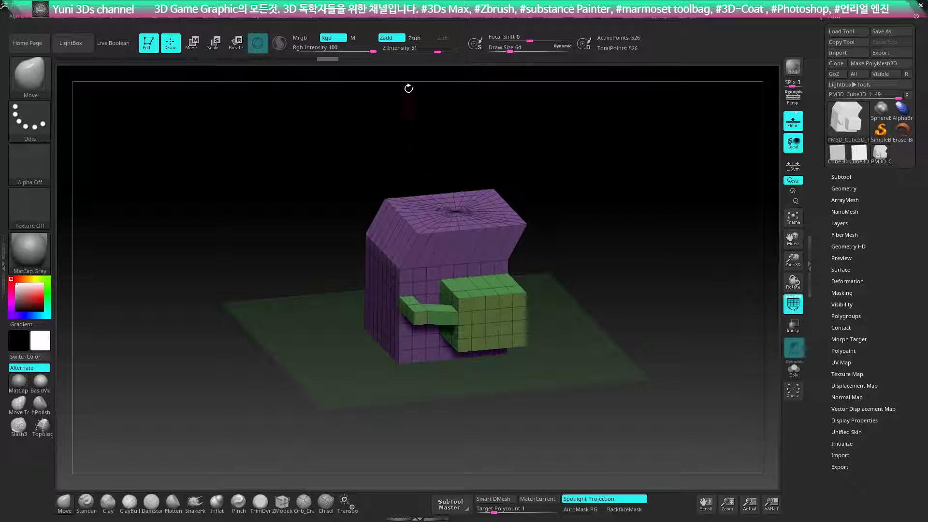
Choose 3D Studio Max as the GoZ target application under Preferences > GoZ.
{"action": "left_click", "coordinate": [411, 19]}
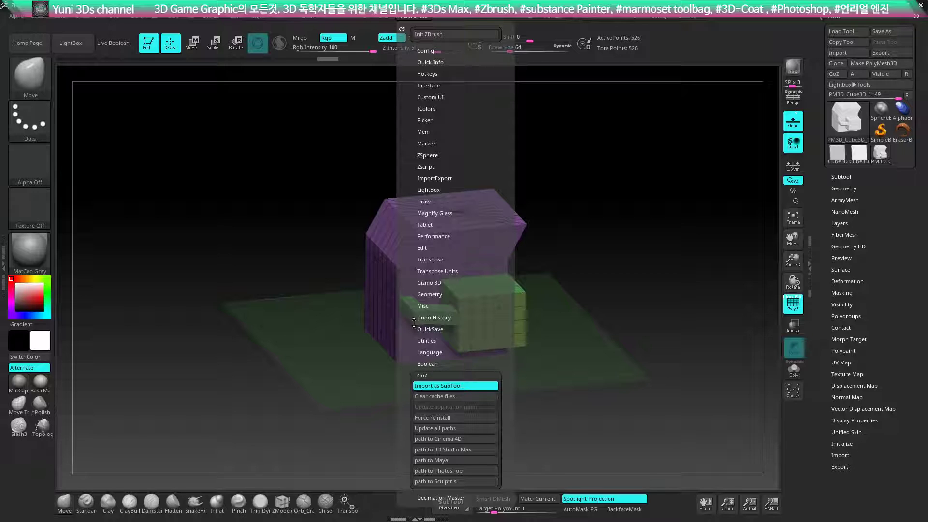
{"action": "scroll", "coordinate": [419, 360], "scroll_direction": "down", "scroll_amount": 3}
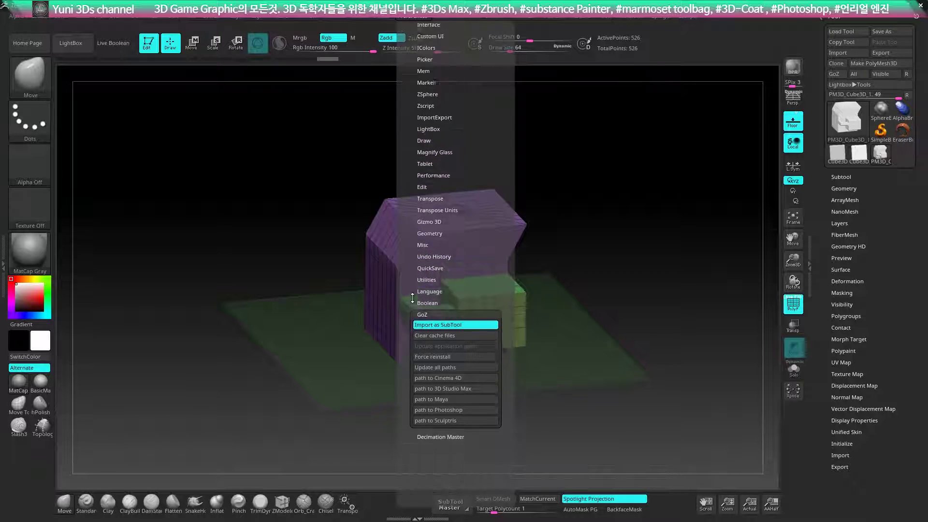
{"action": "scroll", "coordinate": [425, 339], "scroll_direction": "down", "scroll_amount": 3}
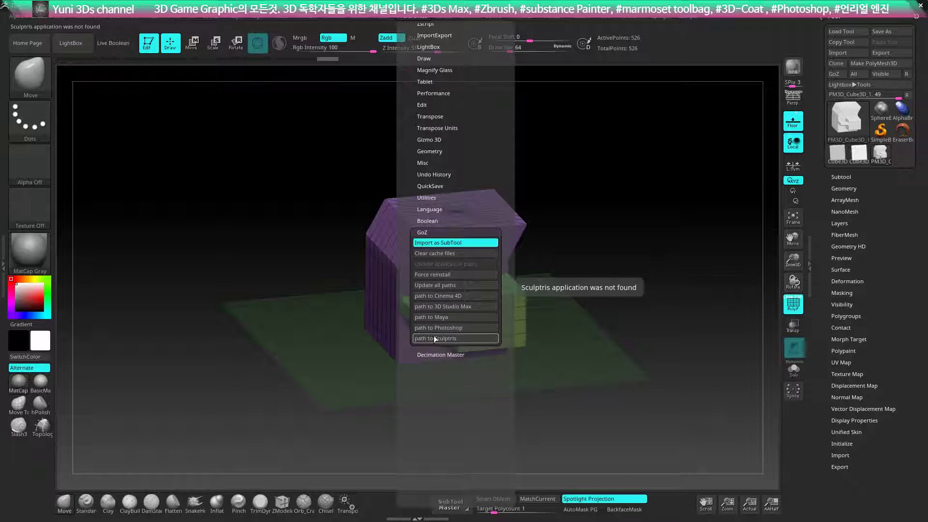
{"action": "left_click", "coordinate": [436, 275]}
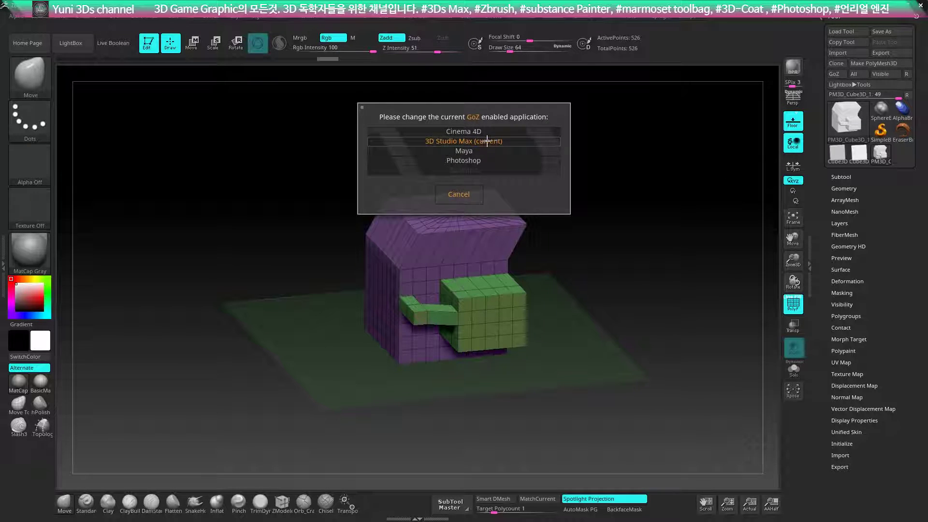
{"action": "left_click", "coordinate": [492, 141]}
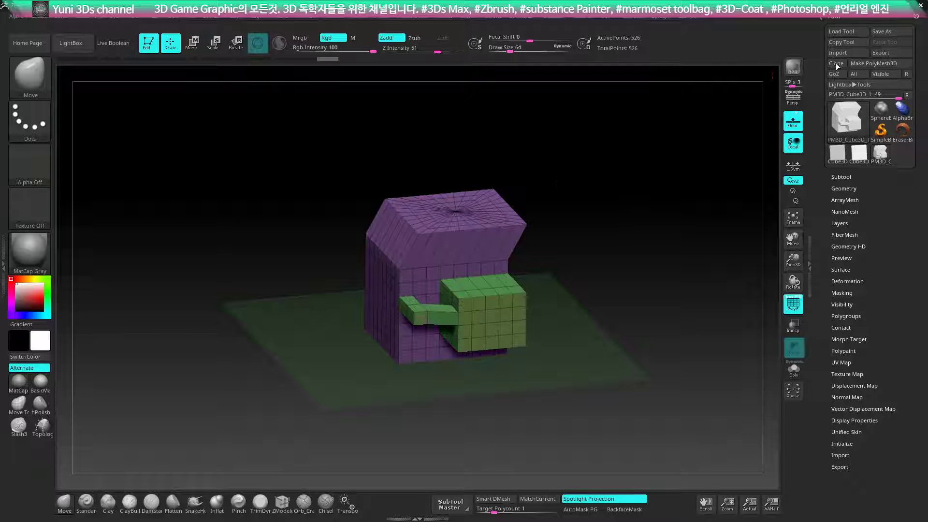
Append a Cube3D subtool and move the block model left beside it.
{"action": "left_click", "coordinate": [841, 177]}
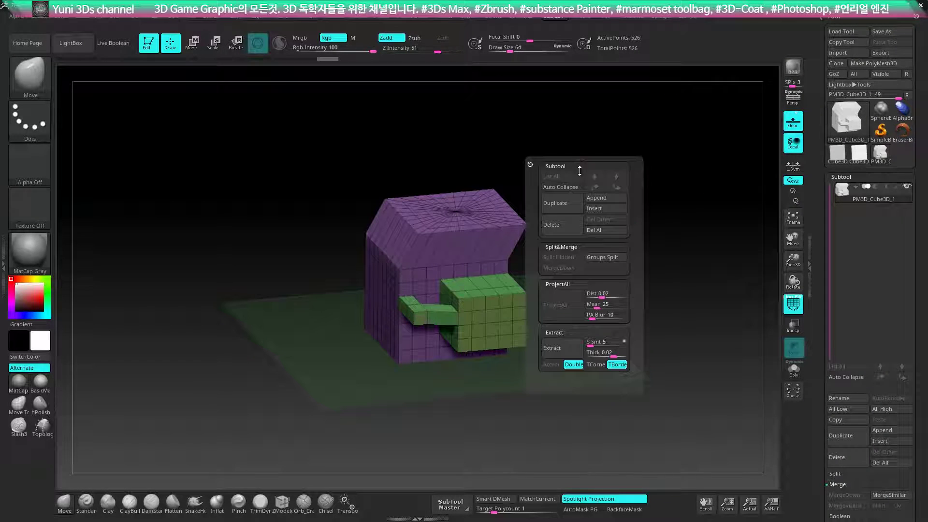
{"action": "left_click", "coordinate": [596, 198]}
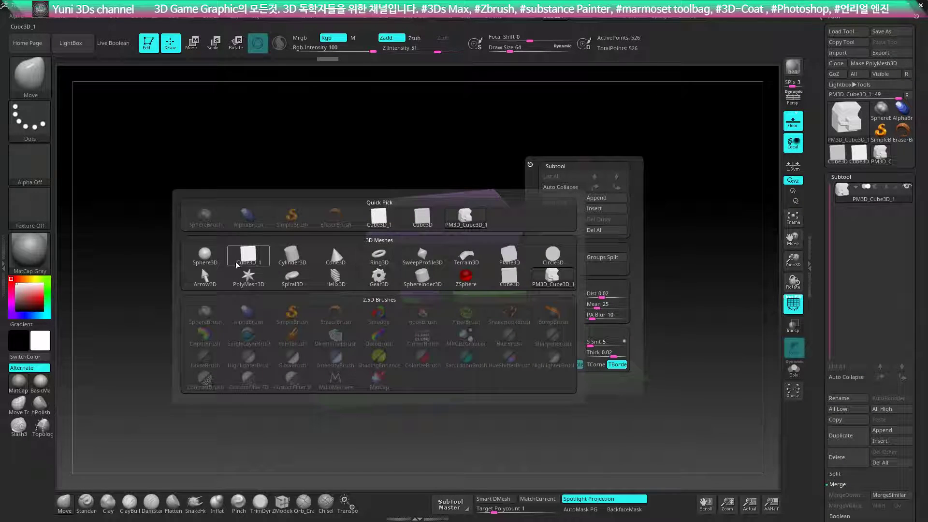
{"action": "left_click", "coordinate": [248, 256]}
{"action": "key", "text": "w"}
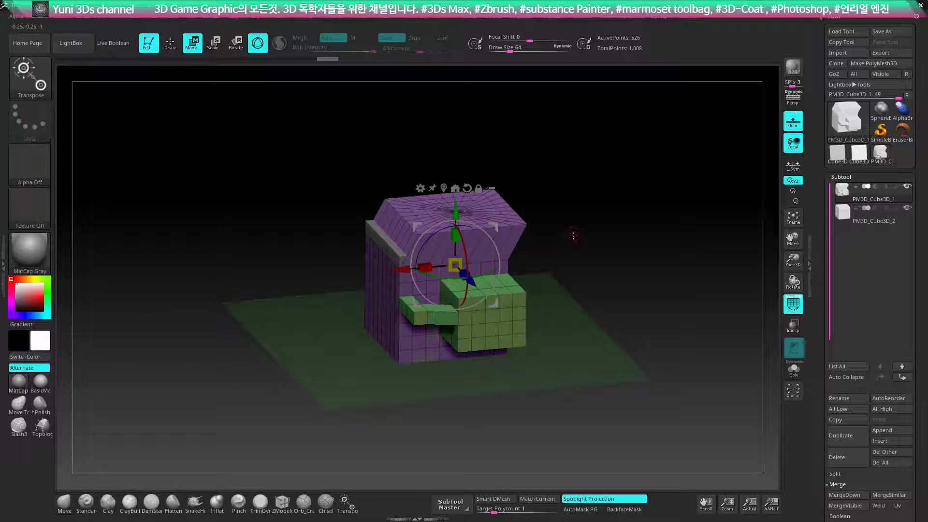
{"action": "left_click_drag", "start_coordinate": [399, 269], "coordinate": [259, 289]}
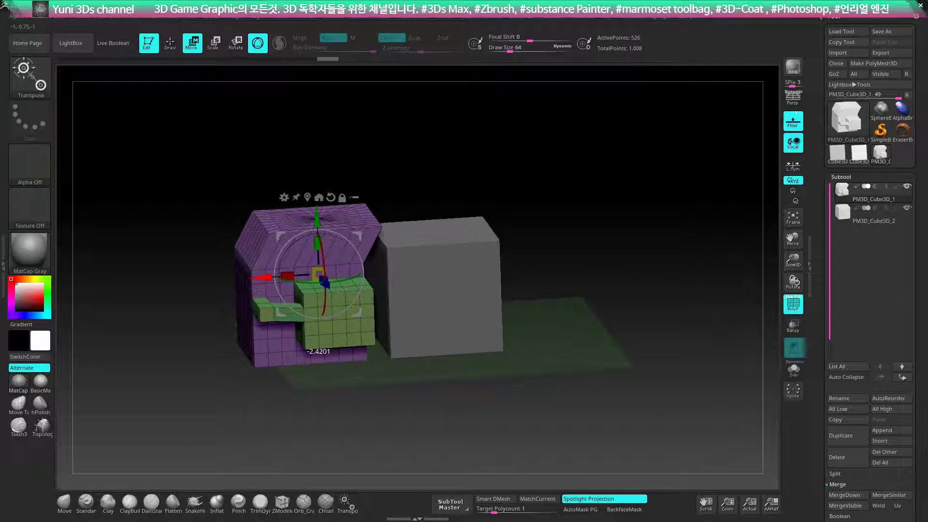
{"action": "key", "text": "q"}
{"action": "mouse_move", "coordinate": [508, 252]}
{"action": "left_mouse_down"}
{"action": "mouse_move", "coordinate": [585, 237]}
{"action": "mouse_move", "coordinate": [424, 275]}
{"action": "mouse_move", "coordinate": [560, 235]}
{"action": "left_mouse_up"}
Reselect PM3D_Cube3D_1 and send it to 3ds Max via GoZ.
{"action": "left_click", "coordinate": [424, 275], "text": "alt"}
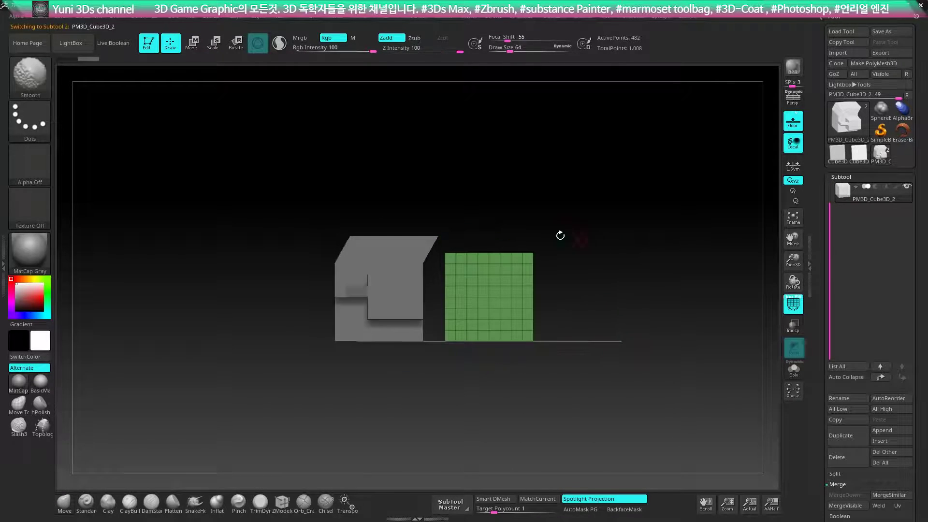
{"action": "key", "text": "alt+Up"}
{"action": "mouse_move", "coordinate": [603, 180]}
{"action": "left_mouse_down"}
{"action": "mouse_move", "coordinate": [610, 209]}
{"action": "mouse_move", "coordinate": [628, 208]}
{"action": "left_mouse_up"}
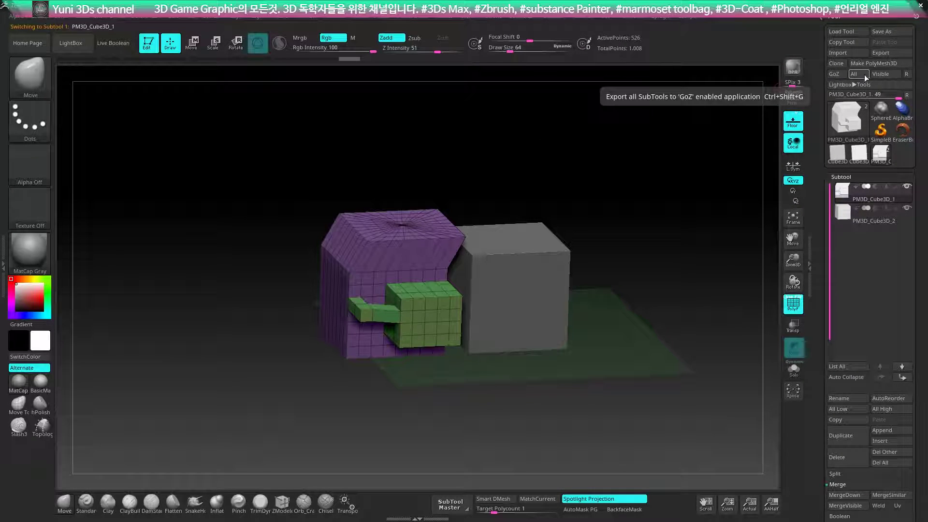
{"action": "mouse_move", "coordinate": [793, 348]}
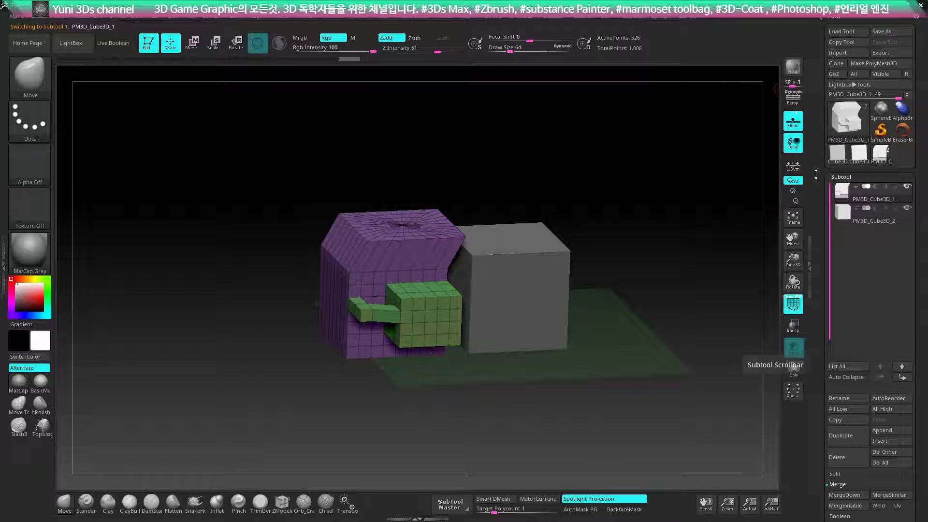
{"action": "left_click", "coordinate": [834, 74]}
{"action": "left_click", "coordinate": [533, 300]}
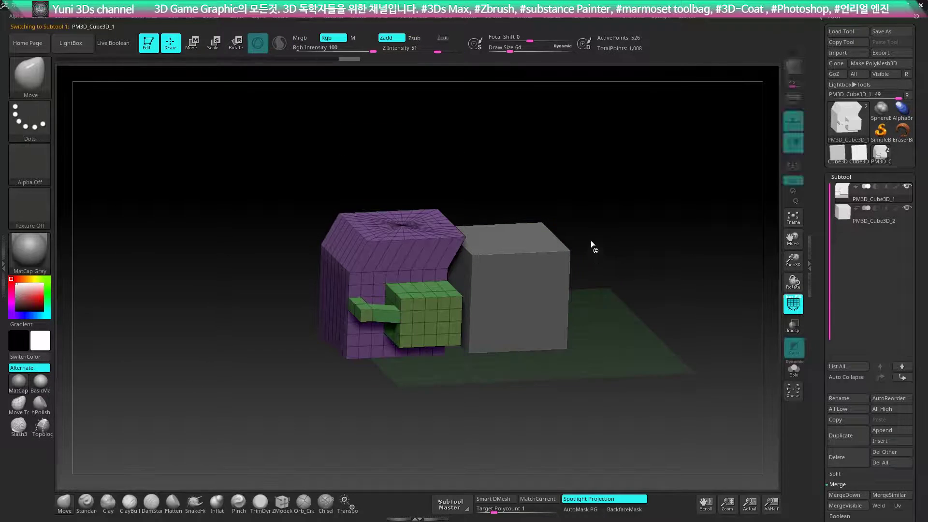
In 3ds Max, maximize Perspective with Edged Faces and enter Polygon sub-object mode.
{"action": "key", "text": "alt+Tab"}
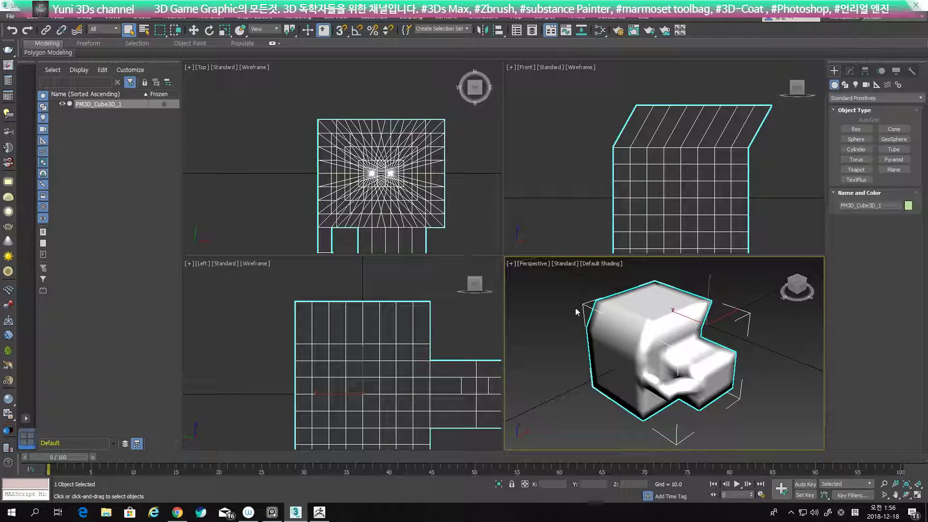
{"action": "key", "text": "alt+w"}
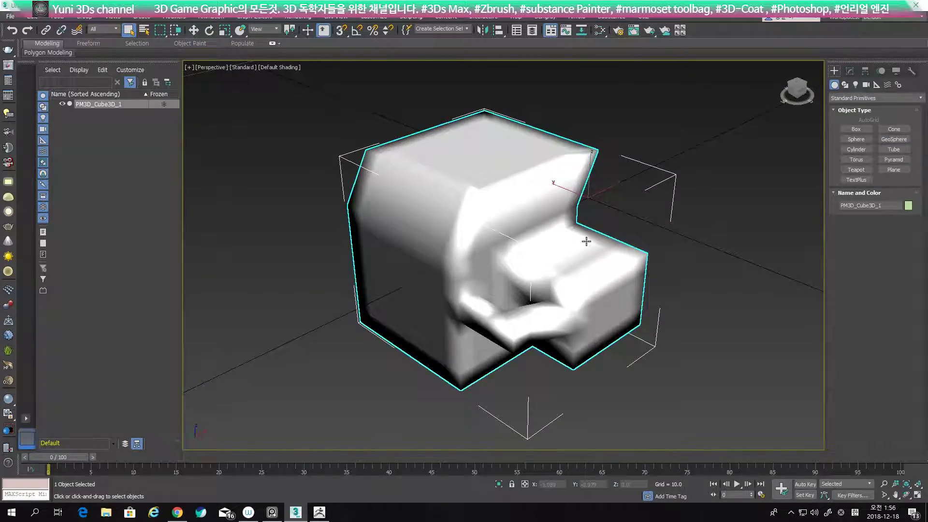
{"action": "key", "text": "F4"}
{"action": "mouse_move", "coordinate": [632, 224]}
{"action": "middle_mouse_down", "text": "alt"}
{"action": "mouse_move", "coordinate": [611, 253]}
{"action": "mouse_move", "coordinate": [616, 270]}
{"action": "mouse_move", "coordinate": [545, 253]}
{"action": "mouse_move", "coordinate": [538, 235]}
{"action": "middle_mouse_up", "text": "alt"}
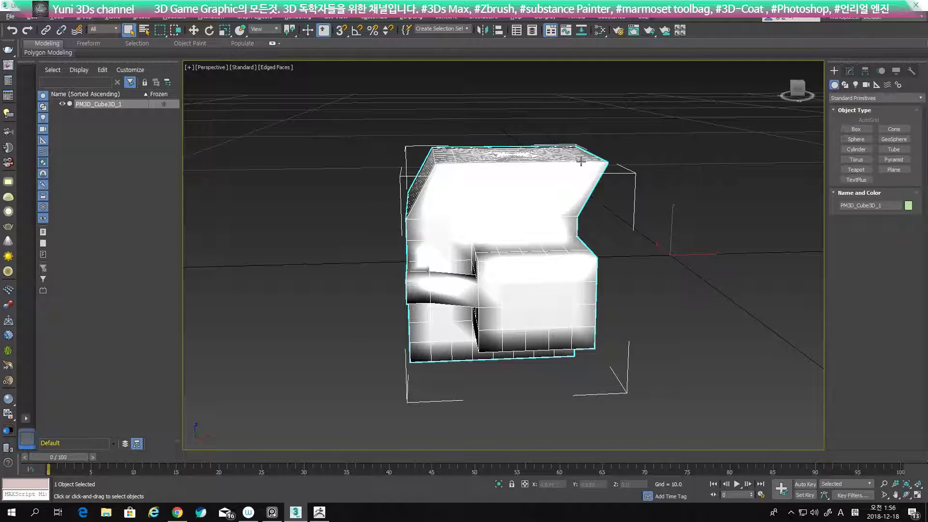
{"action": "middle_click_drag", "start_coordinate": [641, 217], "coordinate": [640, 238], "text": "alt"}
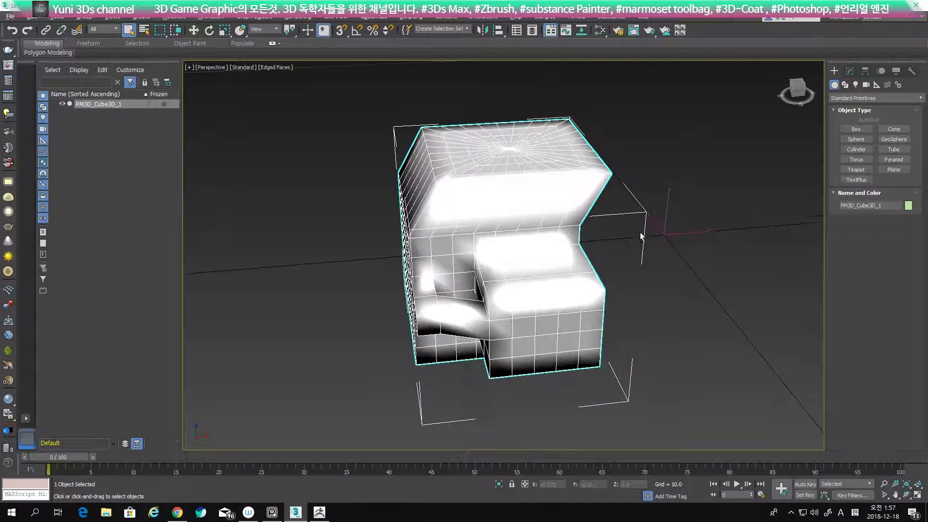
{"action": "key", "text": "4"}
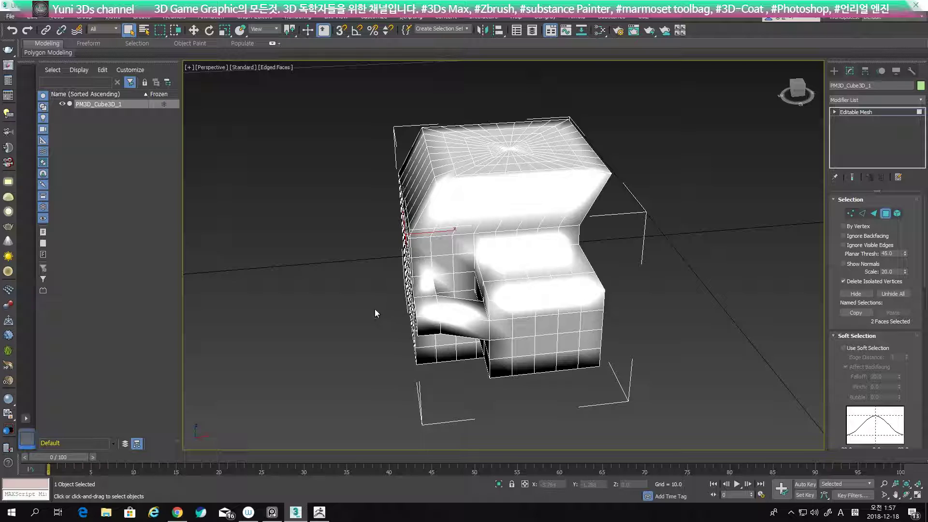
Shift the left-side polygons, then try spiking the top-centre vertex and undo it.
{"action": "key", "text": "w"}
{"action": "left_click_drag", "start_coordinate": [418, 231], "coordinate": [433, 232]}
{"action": "key", "text": "q"}
{"action": "key", "text": "1"}
{"action": "left_click", "coordinate": [509, 148]}
{"action": "key", "text": "w"}
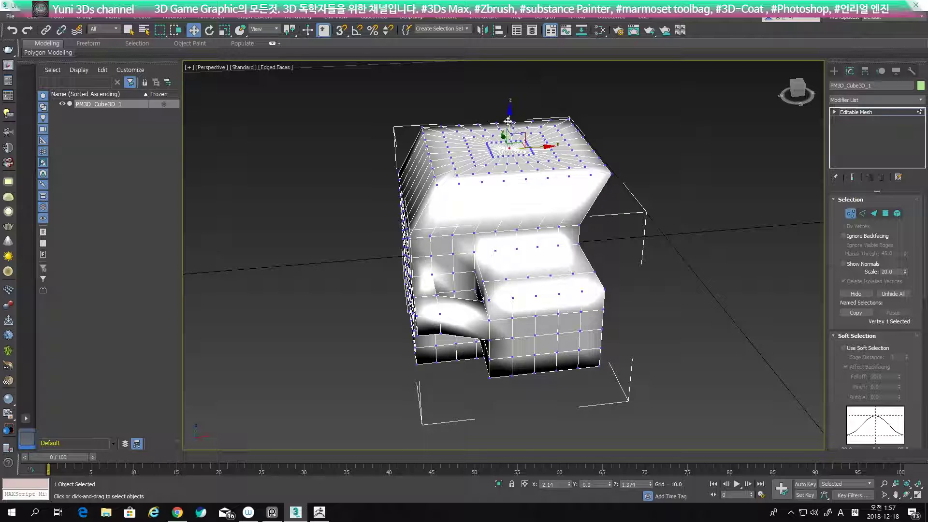
{"action": "left_click_drag", "start_coordinate": [508, 121], "coordinate": [521, 79]}
{"action": "key", "text": "ctrl+z"}
Enable Soft Selection at falloff 1.8 and raise the top vertex into a rounded dome.
{"action": "left_click", "coordinate": [845, 349]}
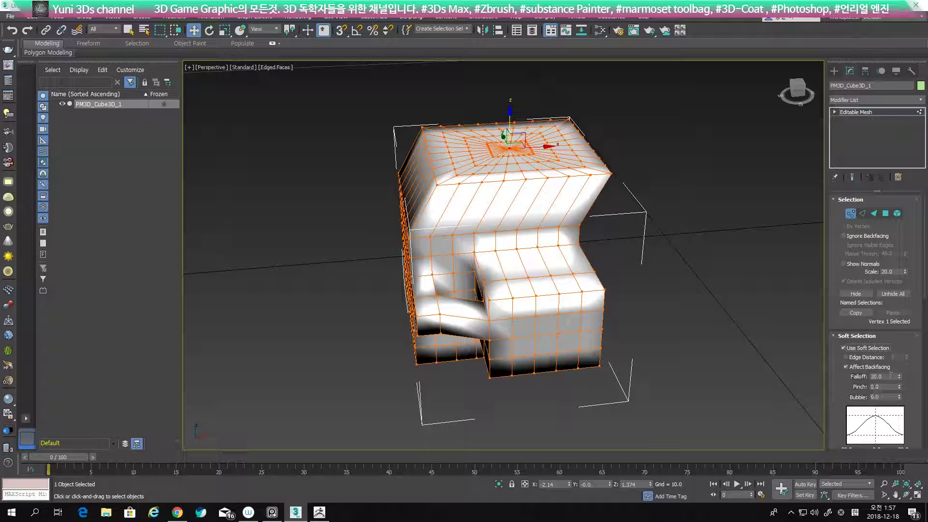
{"action": "mouse_move", "coordinate": [906, 398]}
{"action": "left_mouse_down"}
{"action": "mouse_move", "coordinate": [909, 386]}
{"action": "mouse_move", "coordinate": [902, 404]}
{"action": "left_mouse_up"}
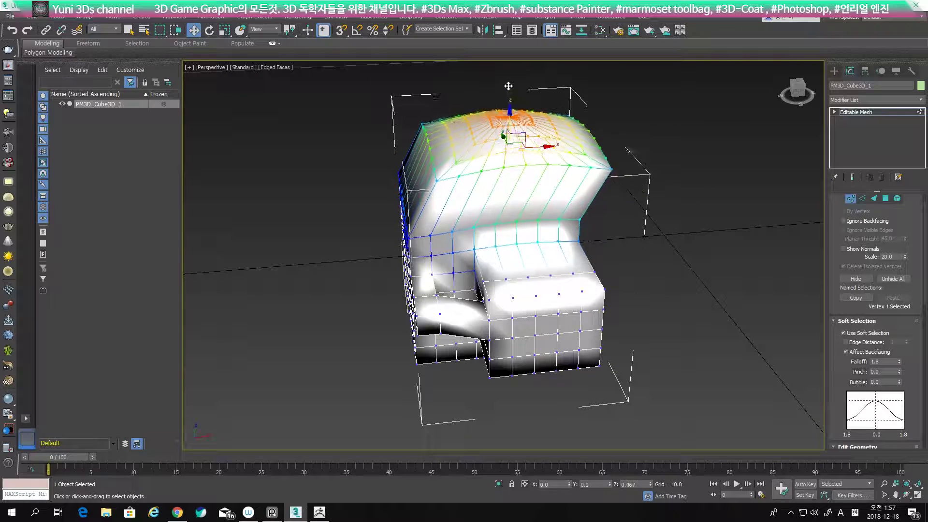
{"action": "left_click_drag", "start_coordinate": [510, 119], "coordinate": [511, 81]}
{"action": "left_click", "coordinate": [706, 203]}
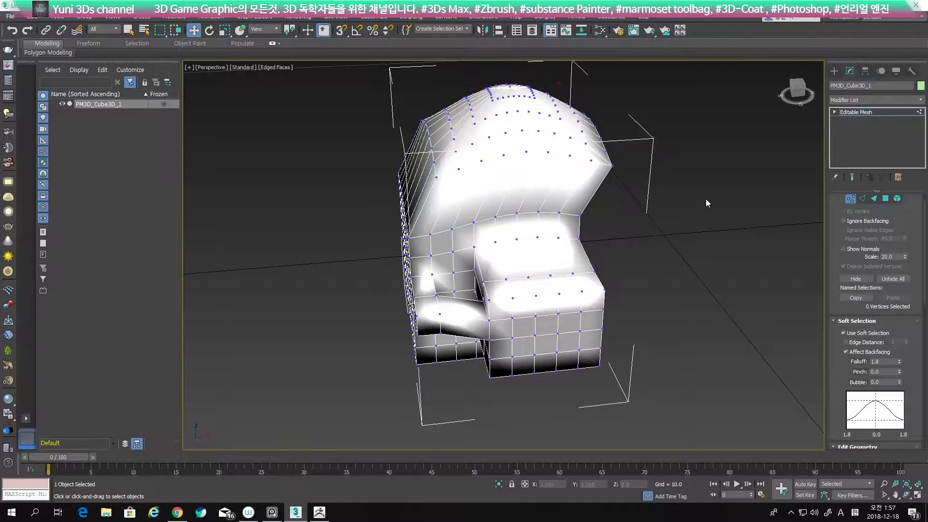
{"action": "left_click", "coordinate": [854, 199]}
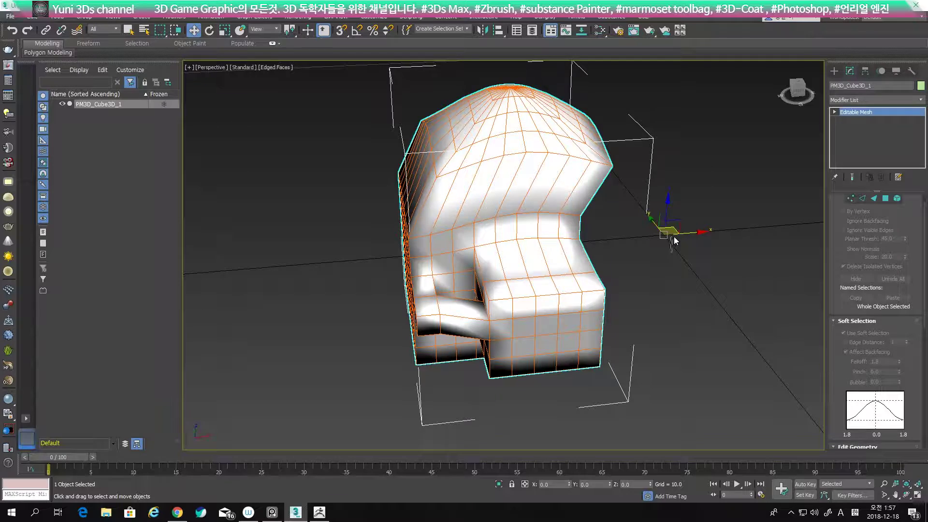
{"action": "left_click", "coordinate": [710, 242]}
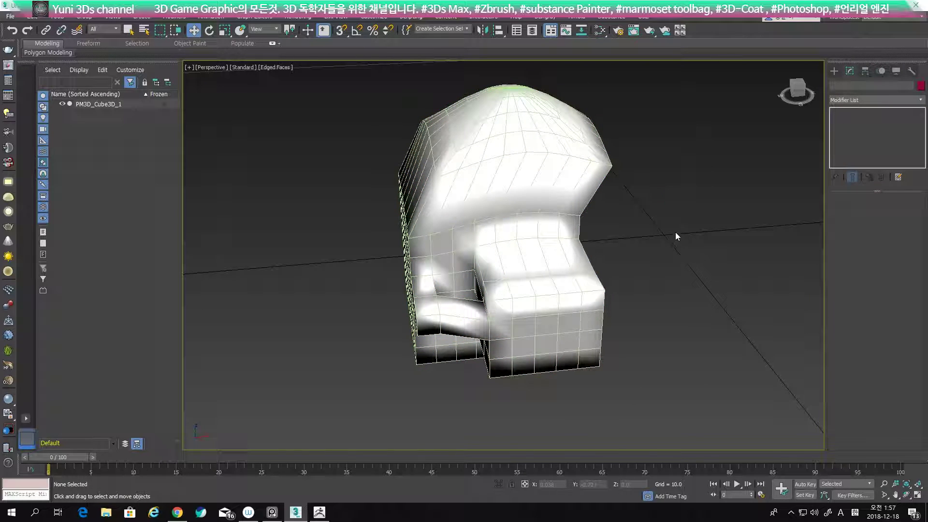
Select the whole mesh and send it back with GoZ > Edit in ZBrush.
{"action": "left_click", "coordinate": [644, 16]}
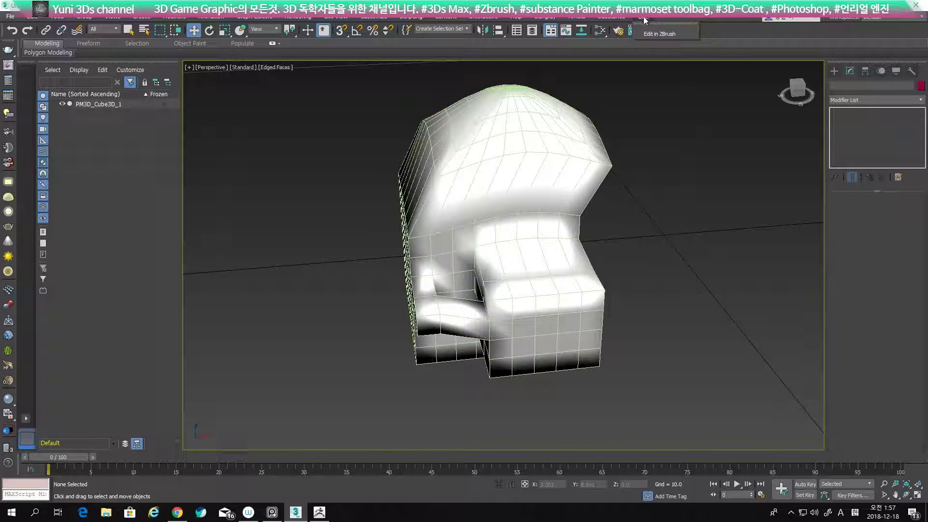
{"action": "left_click", "coordinate": [655, 34]}
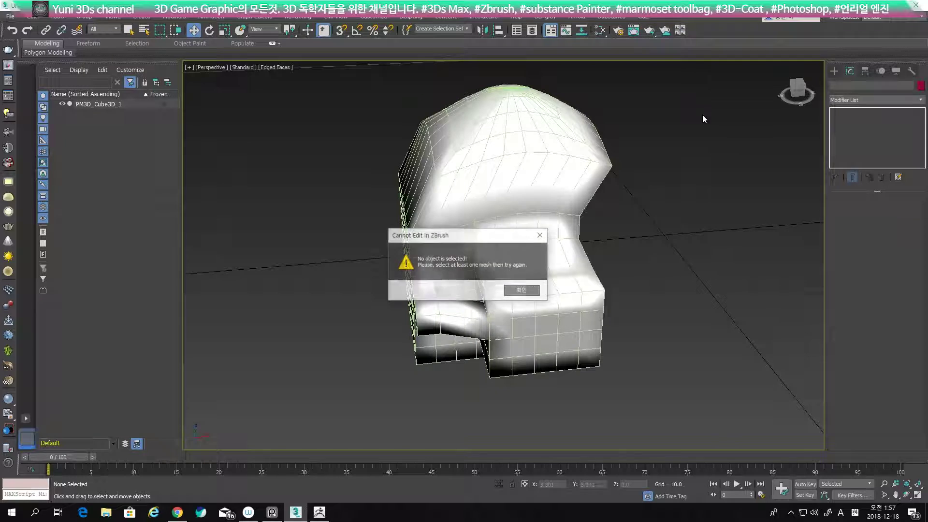
{"action": "left_click", "coordinate": [521, 291]}
{"action": "left_click_drag", "start_coordinate": [427, 368], "coordinate": [425, 370]}
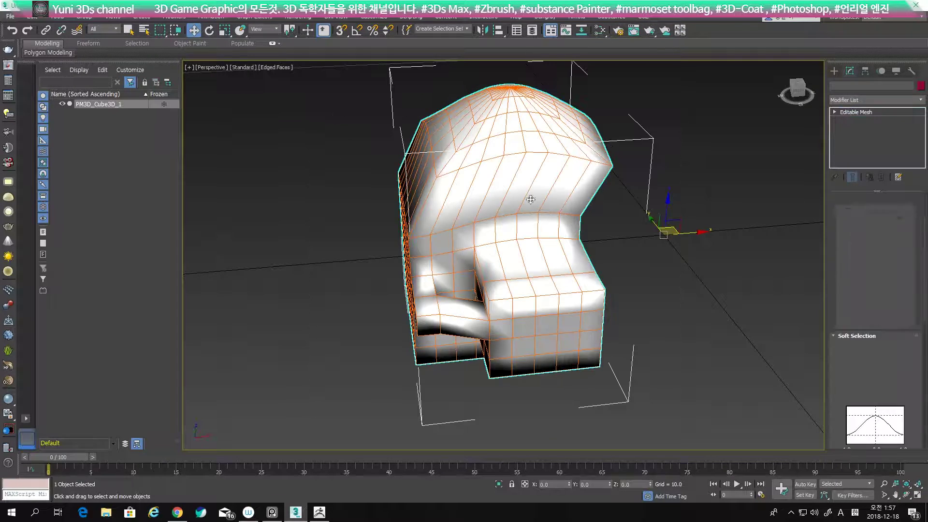
{"action": "left_click", "coordinate": [644, 16]}
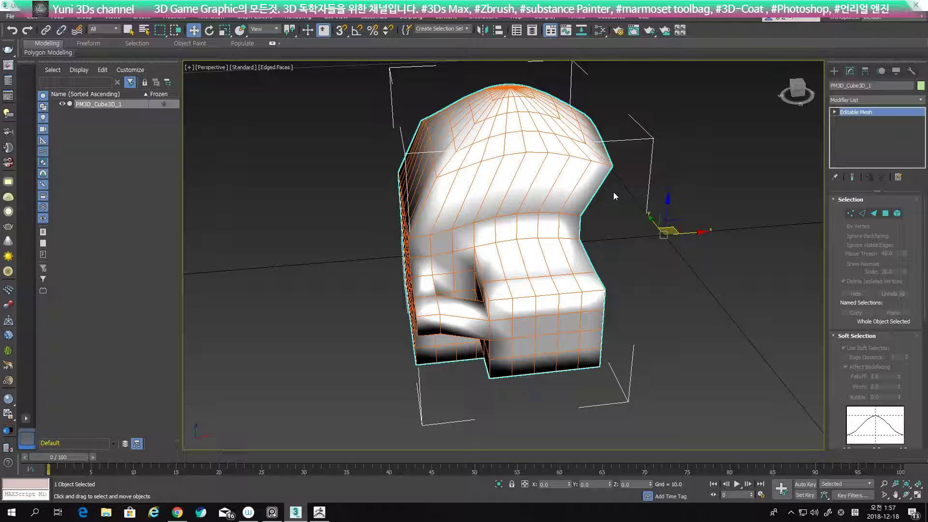
{"action": "left_click", "coordinate": [496, 283]}
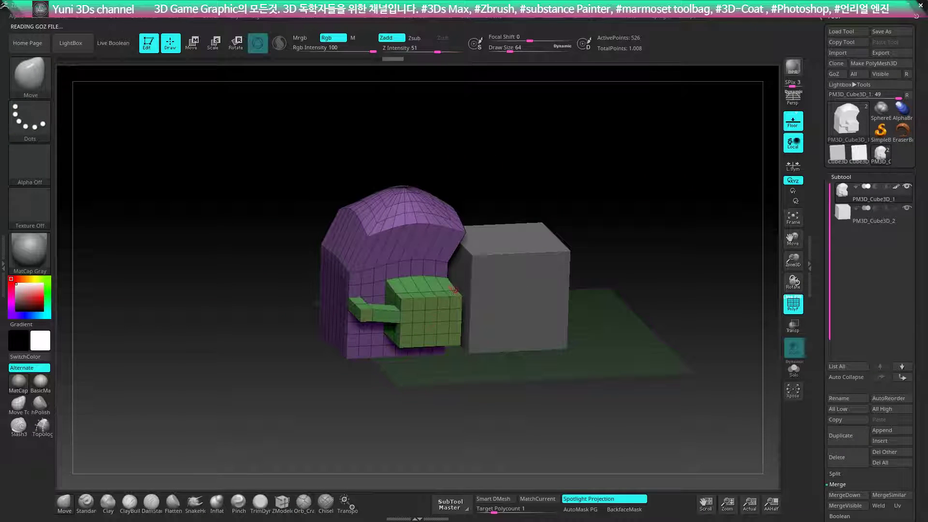
Append a Terrain3D subtool and move it to the right of the boxes.
{"action": "key", "text": "n"}
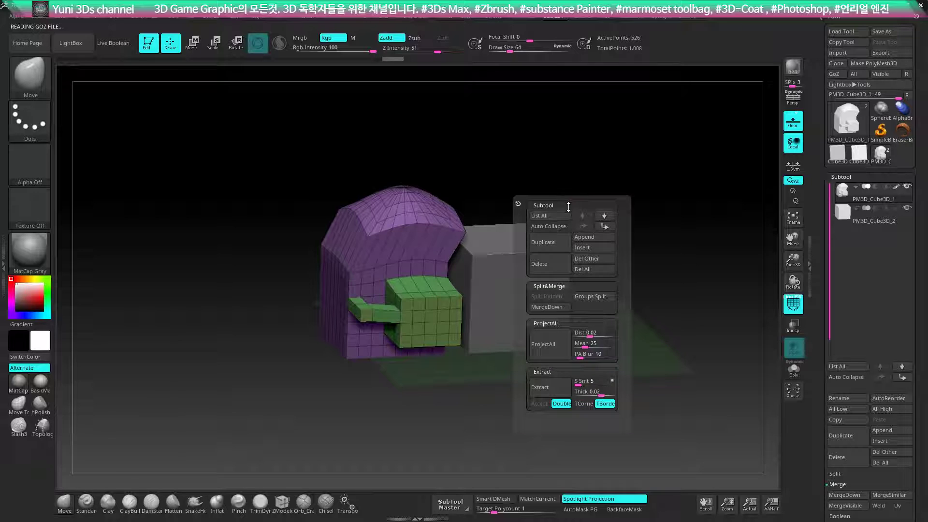
{"action": "left_click", "coordinate": [576, 240]}
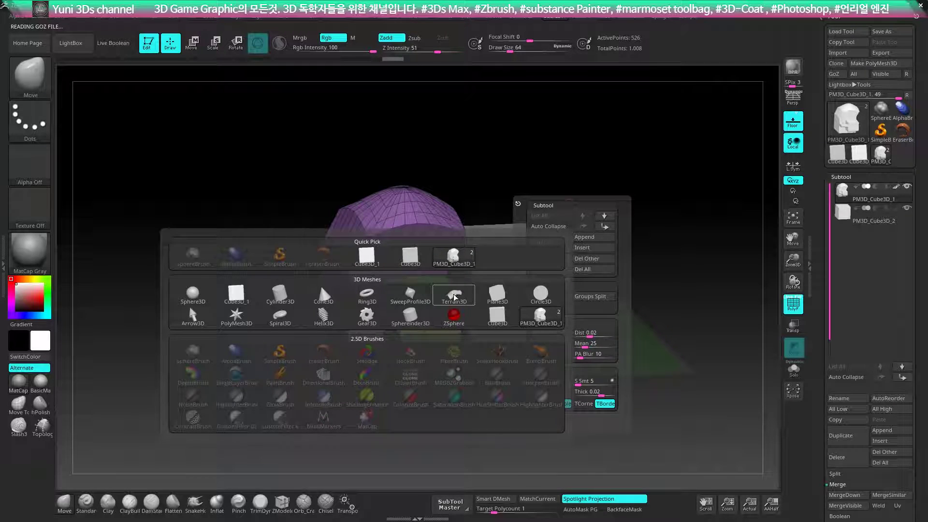
{"action": "left_click", "coordinate": [454, 294]}
{"action": "left_click", "coordinate": [851, 238]}
{"action": "key", "text": "w"}
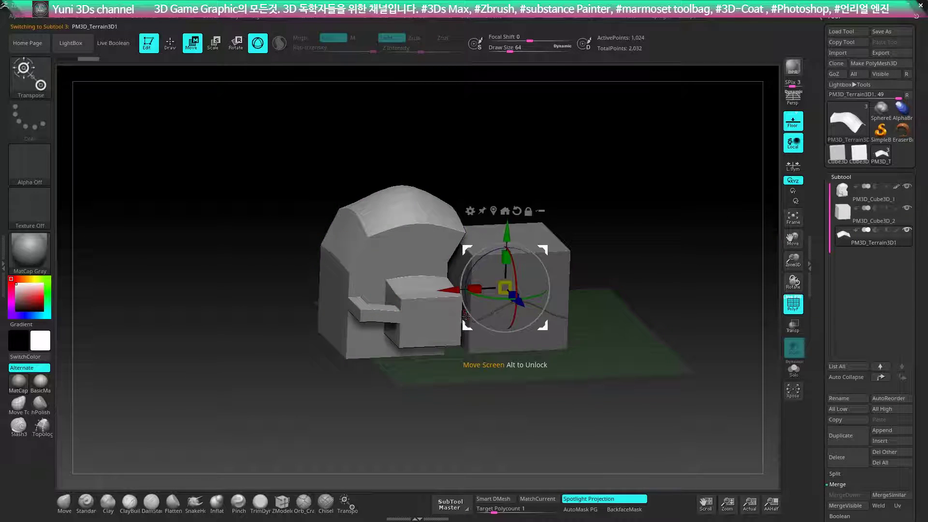
{"action": "left_click_drag", "start_coordinate": [454, 265], "coordinate": [779, 238]}
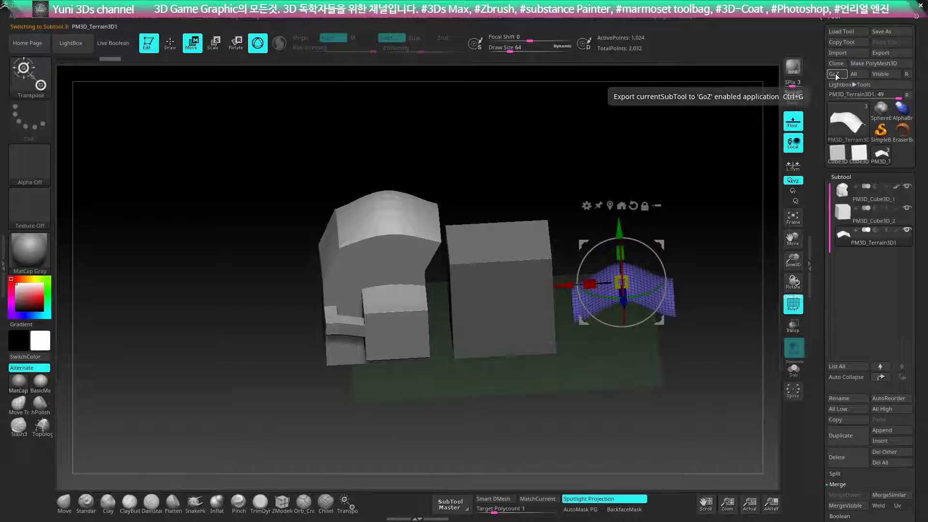
Send the terrain subtool to 3ds Max through GoZ.
{"action": "left_click", "coordinate": [836, 75]}
{"action": "left_click", "coordinate": [532, 299]}
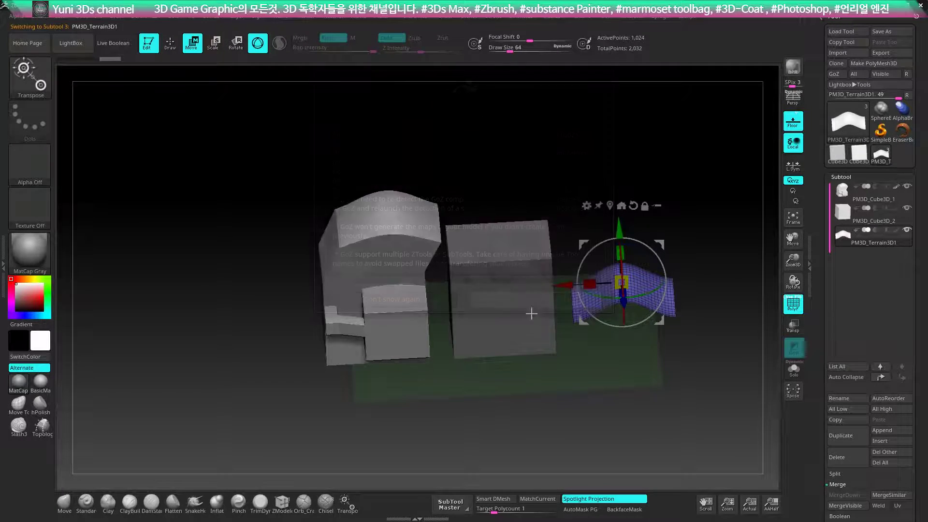
{"action": "key", "text": "alt+Tab"}
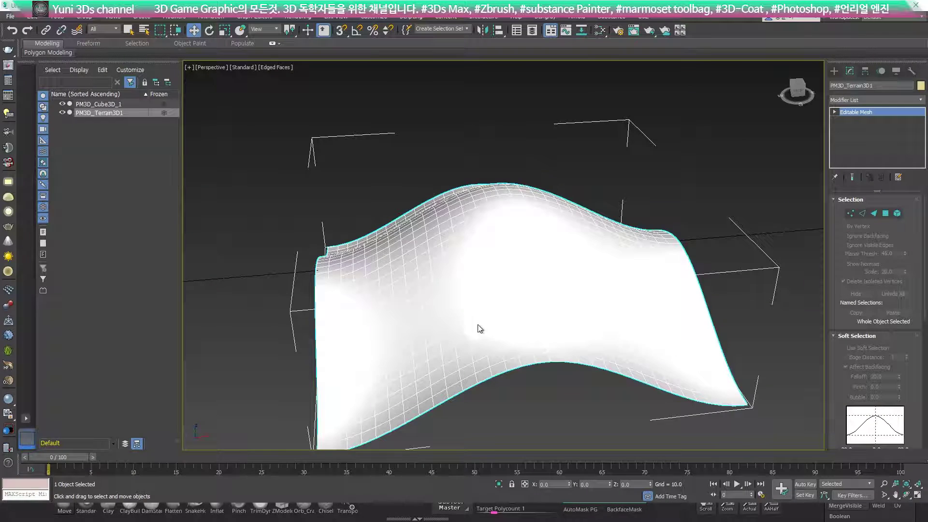
Zoom out and orbit in 3ds Max to inspect the terrain beside the cube, then return to ZBrush.
{"action": "left_click", "coordinate": [711, 144]}
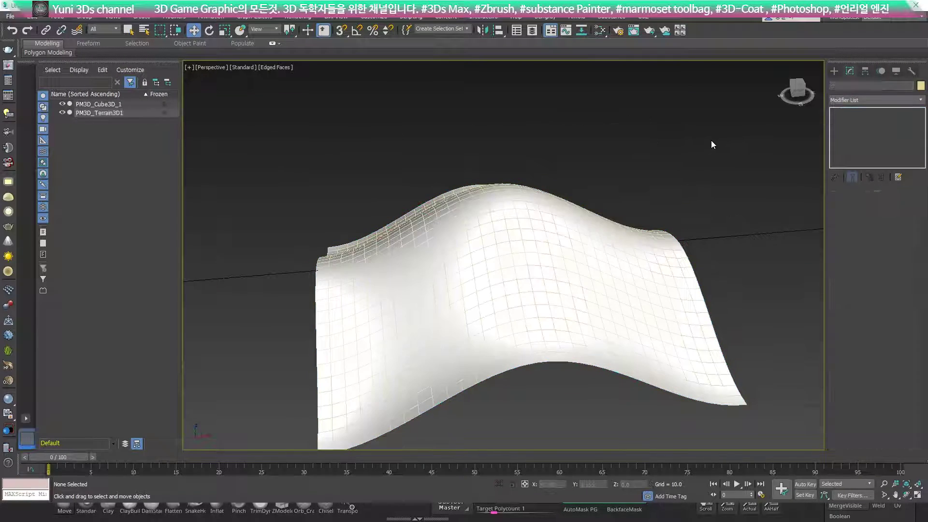
{"action": "scroll", "coordinate": [664, 209], "scroll_direction": "down", "scroll_amount": 5}
{"action": "scroll", "coordinate": [664, 209], "scroll_direction": "down", "scroll_amount": 5}
{"action": "scroll", "coordinate": [629, 261], "scroll_direction": "down", "scroll_amount": 3}
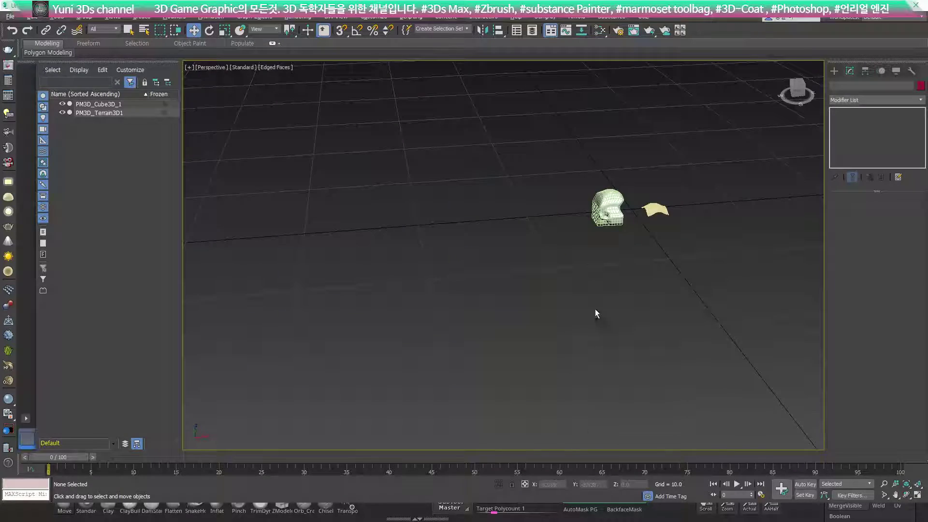
{"action": "middle_click_drag", "start_coordinate": [599, 195], "coordinate": [594, 192], "text": "alt"}
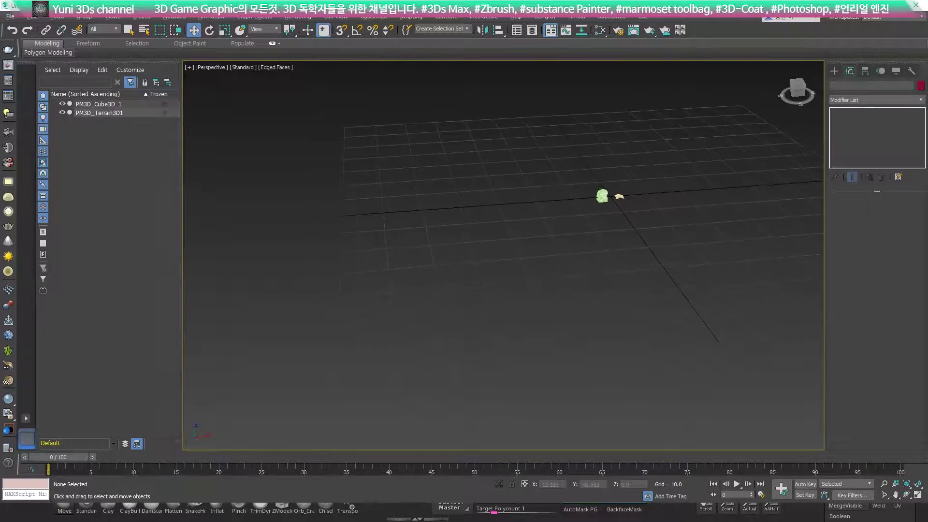
{"action": "left_click_drag", "start_coordinate": [657, 261], "coordinate": [655, 236]}
{"action": "left_click", "coordinate": [626, 224]}
{"action": "left_click", "coordinate": [672, 248]}
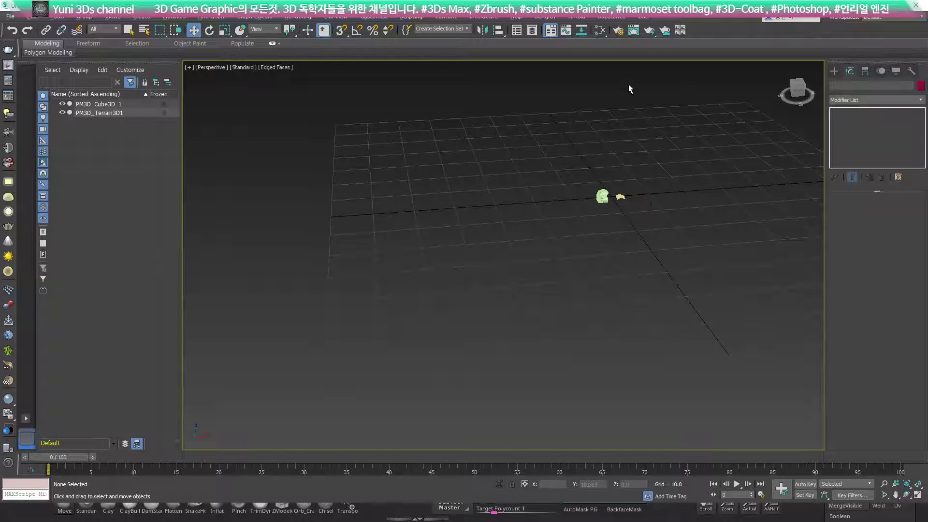
{"action": "key", "text": "alt+Tab"}
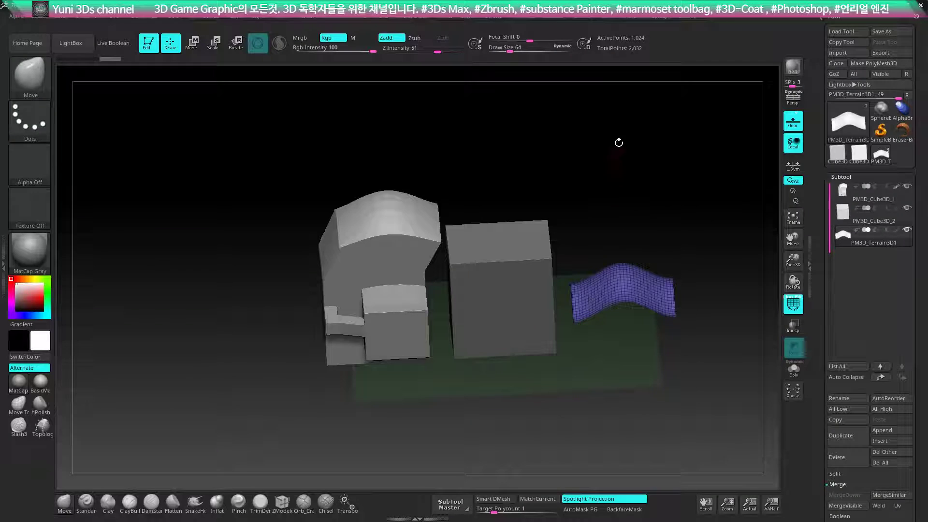
Set the Tool > Export scale to 10.
{"action": "mouse_move", "coordinate": [628, 191]}
{"action": "left_mouse_down"}
{"action": "mouse_move", "coordinate": [597, 192]}
{"action": "mouse_move", "coordinate": [628, 159]}
{"action": "mouse_move", "coordinate": [643, 190]}
{"action": "left_mouse_up"}
{"action": "scroll", "coordinate": [818, 76], "scroll_direction": "down", "scroll_amount": 10}
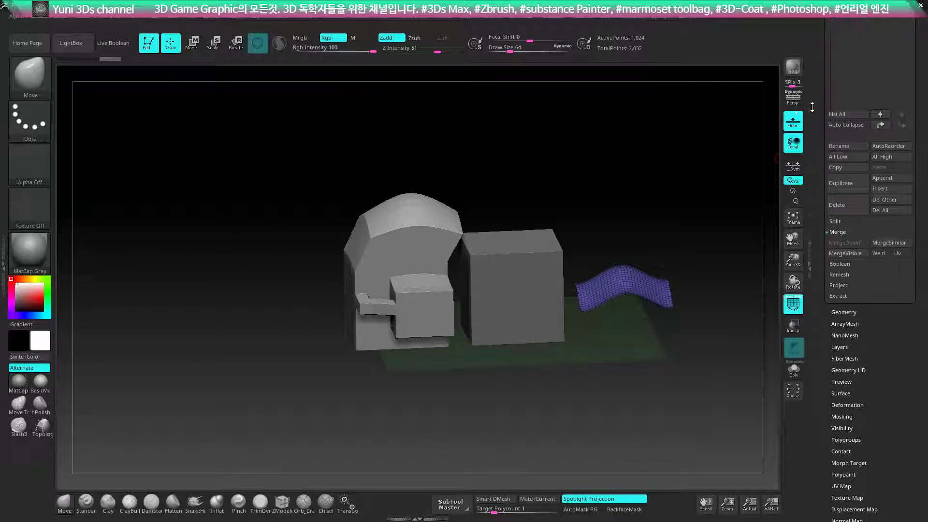
{"action": "scroll", "coordinate": [818, 76], "scroll_direction": "down", "scroll_amount": 4}
{"action": "left_click", "coordinate": [839, 337]}
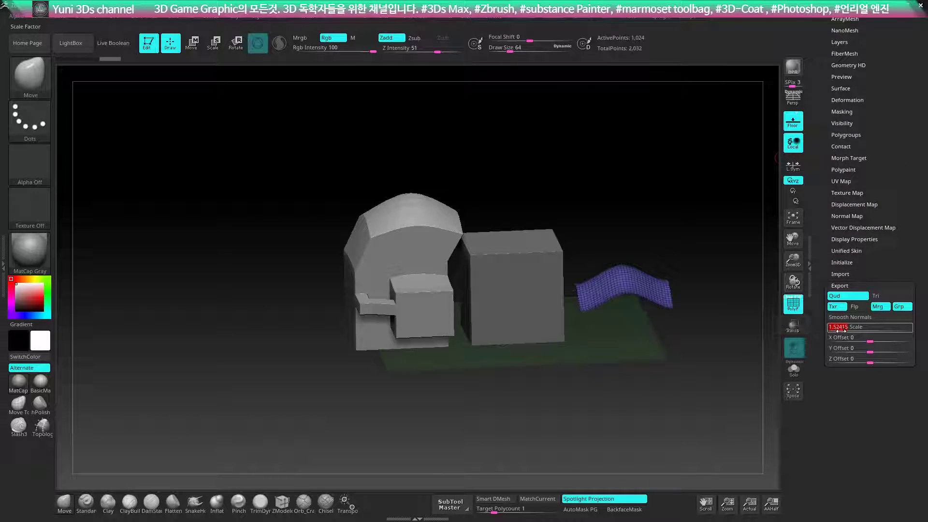
{"action": "type", "text": "10"}
{"action": "key", "text": "Return"}
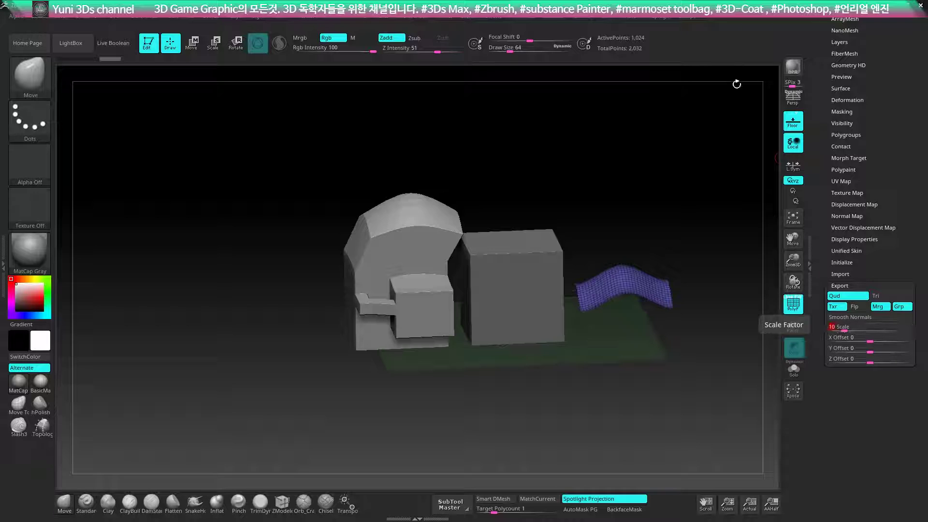
Resend the terrain subtool to 3ds Max via GoZ, continuing past the export notice.
{"action": "scroll", "coordinate": [814, 42], "scroll_direction": "up", "scroll_amount": 5}
{"action": "scroll", "coordinate": [814, 43], "scroll_direction": "up", "scroll_amount": 3}
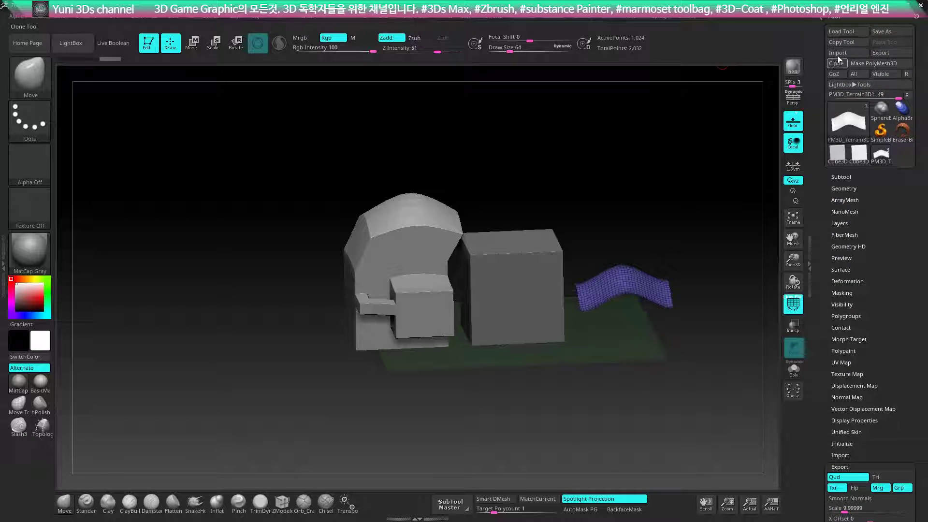
{"action": "left_click", "coordinate": [833, 74]}
{"action": "left_click", "coordinate": [544, 300]}
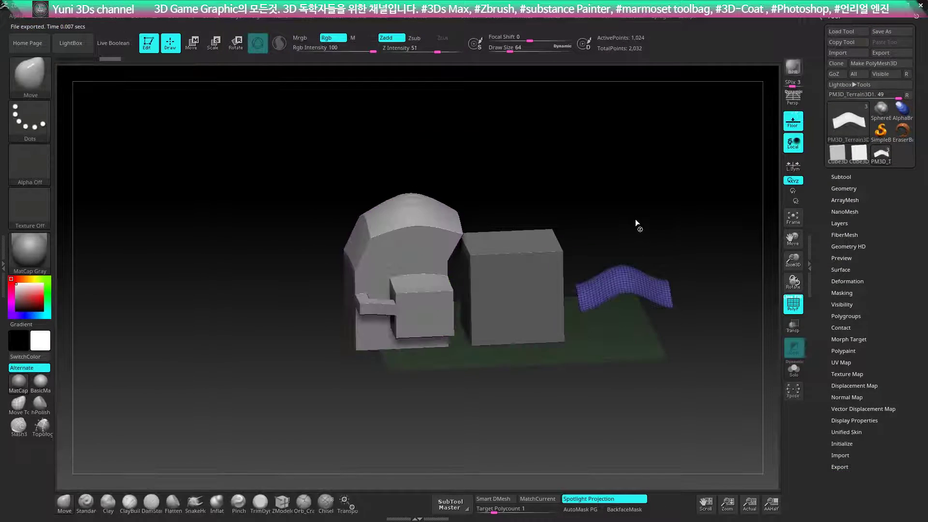
{"action": "key", "text": "alt+Tab"}
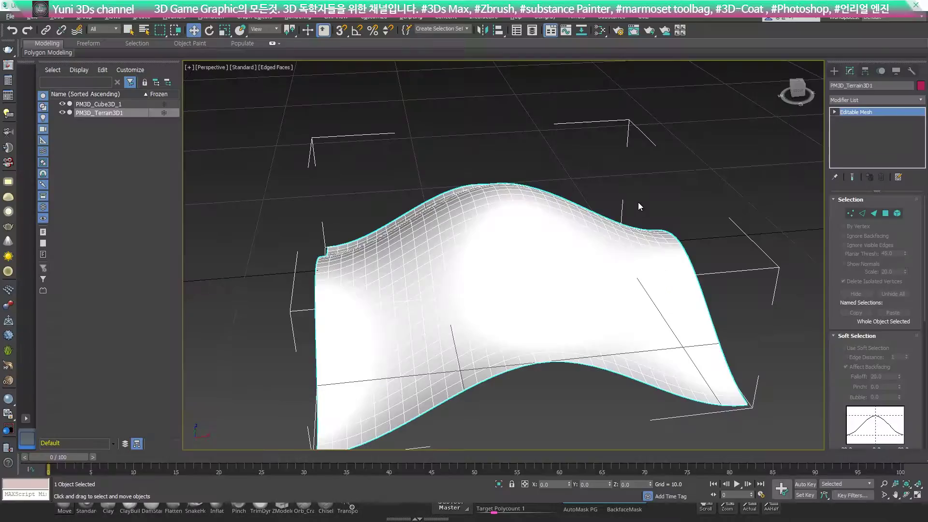
Zoom the Perspective viewport and select the terrain mesh, briefly checking ZBrush.
{"action": "left_click", "coordinate": [681, 160]}
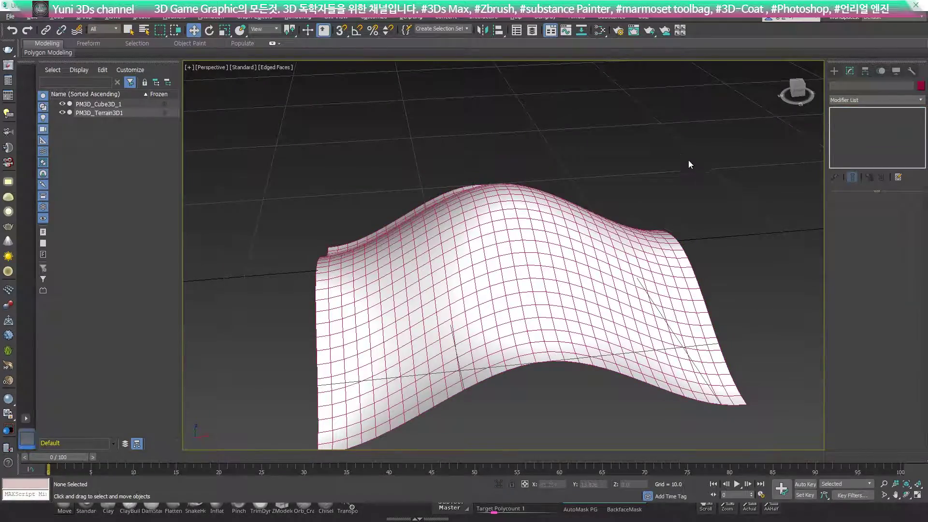
{"action": "scroll", "coordinate": [688, 161], "scroll_direction": "up", "scroll_amount": 3}
{"action": "scroll", "coordinate": [628, 169], "scroll_direction": "down", "scroll_amount": 5}
{"action": "scroll", "coordinate": [628, 170], "scroll_direction": "down", "scroll_amount": 1}
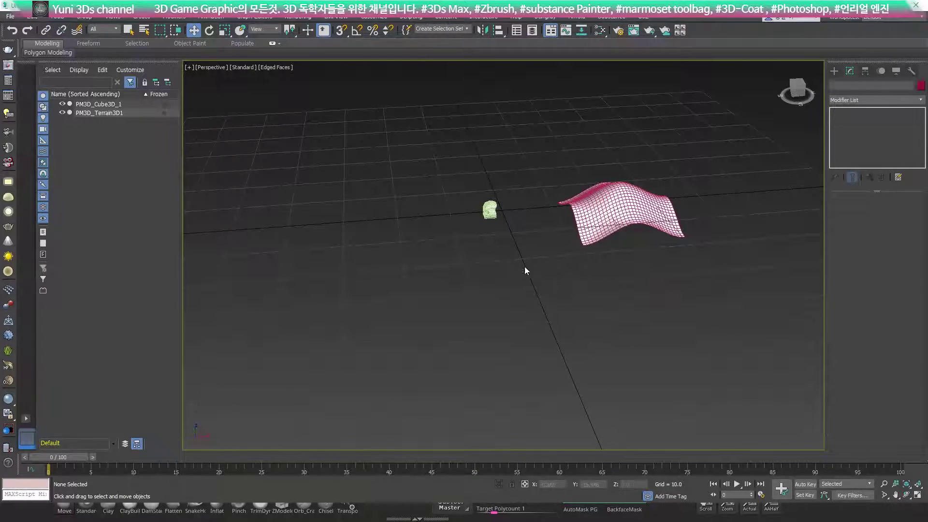
{"action": "left_click", "coordinate": [628, 208]}
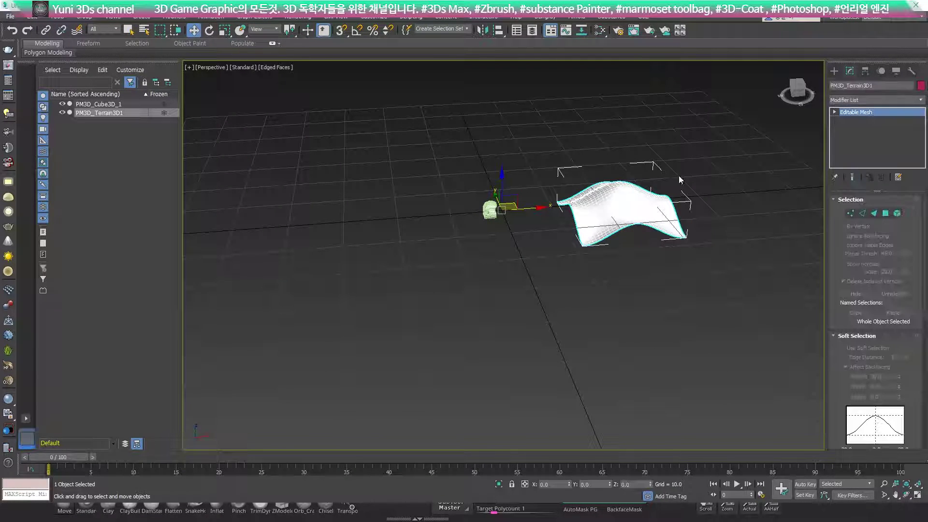
{"action": "key", "text": "alt+Tab"}
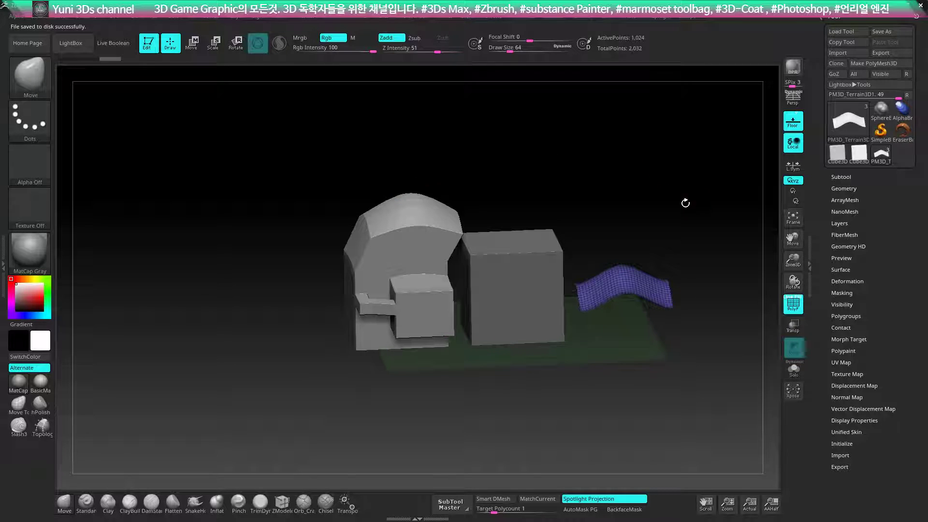
{"action": "key", "text": "alt+Tab"}
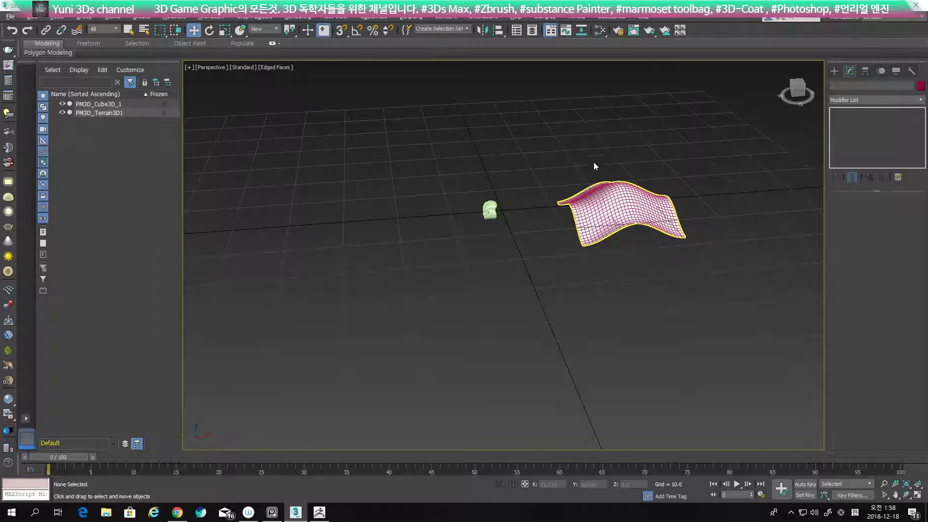
Box-select and clear the enlarged terrain surface several times to gauge its extent.
{"action": "left_click_drag", "start_coordinate": [596, 137], "coordinate": [692, 225]}
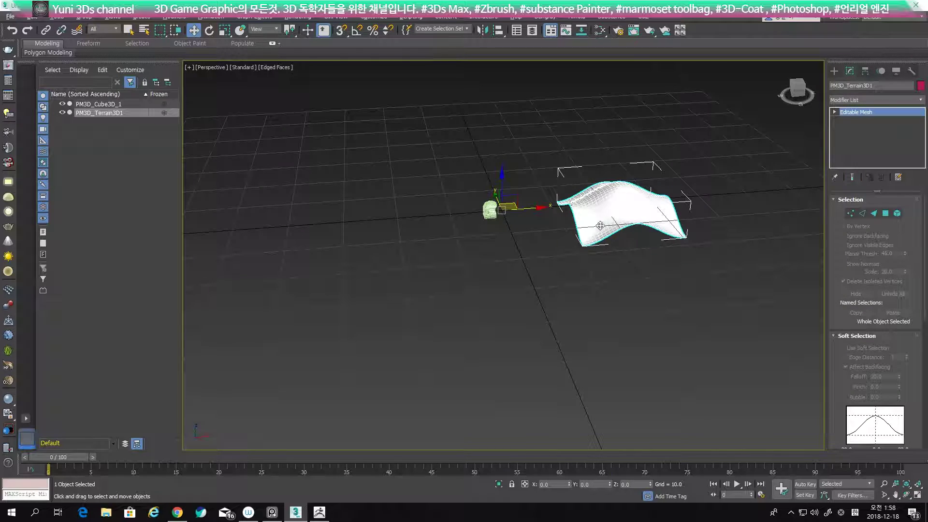
{"action": "left_click", "coordinate": [575, 272]}
{"action": "left_click_drag", "start_coordinate": [678, 240], "coordinate": [678, 240]}
{"action": "left_click", "coordinate": [594, 284]}
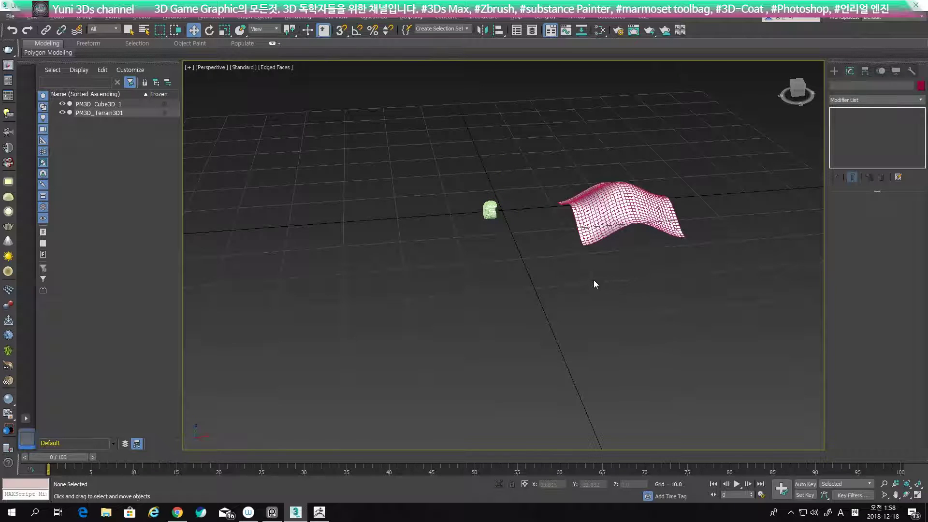
{"action": "left_click_drag", "start_coordinate": [455, 166], "coordinate": [538, 275]}
{"action": "left_click", "coordinate": [504, 276]}
{"action": "left_click_drag", "start_coordinate": [546, 147], "coordinate": [707, 289]}
{"action": "left_click", "coordinate": [553, 294]}
Select the PM3D_Cube3D_1 block, zoom out to the whole grid, then select PM3D_Terrain3D1.
{"action": "left_click_drag", "start_coordinate": [686, 87], "coordinate": [717, 190]}
{"action": "left_click", "coordinate": [717, 190]}
{"action": "left_click_drag", "start_coordinate": [452, 170], "coordinate": [532, 286]}
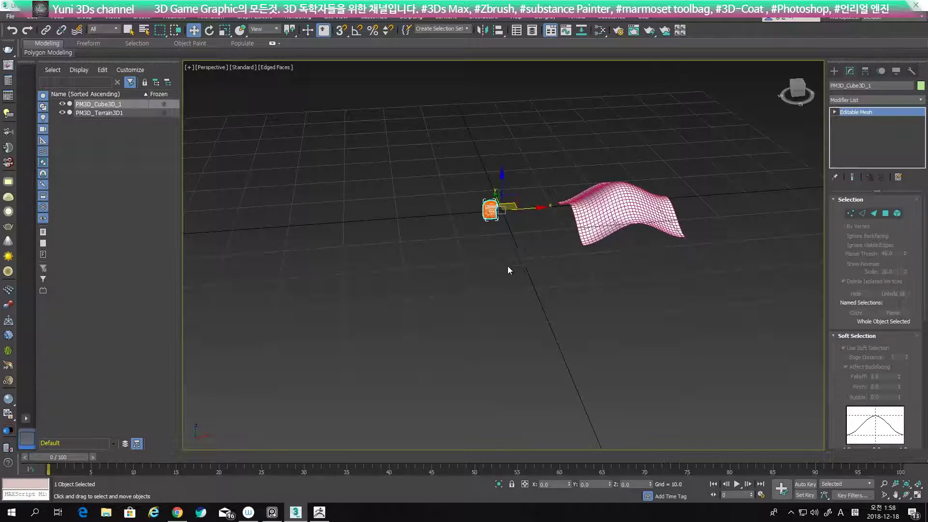
{"action": "middle_click_drag", "start_coordinate": [507, 269], "coordinate": [503, 233], "text": "alt"}
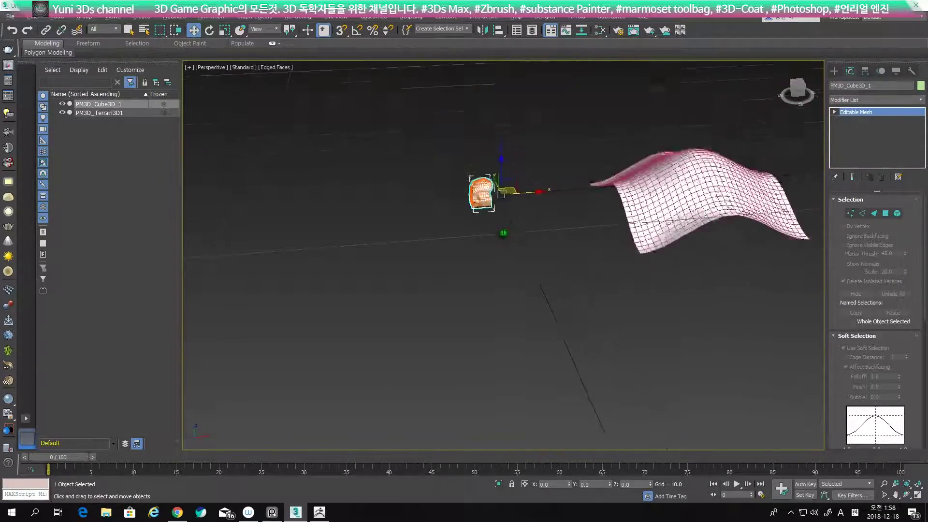
{"action": "scroll", "coordinate": [504, 233], "scroll_direction": "down", "scroll_amount": 5}
{"action": "mouse_move", "coordinate": [504, 233]}
{"action": "middle_mouse_down", "text": "alt"}
{"action": "mouse_move", "coordinate": [526, 245]}
{"action": "mouse_move", "coordinate": [524, 283]}
{"action": "mouse_move", "coordinate": [524, 268]}
{"action": "mouse_move", "coordinate": [535, 284]}
{"action": "mouse_move", "coordinate": [561, 224]}
{"action": "middle_mouse_up", "text": "alt"}
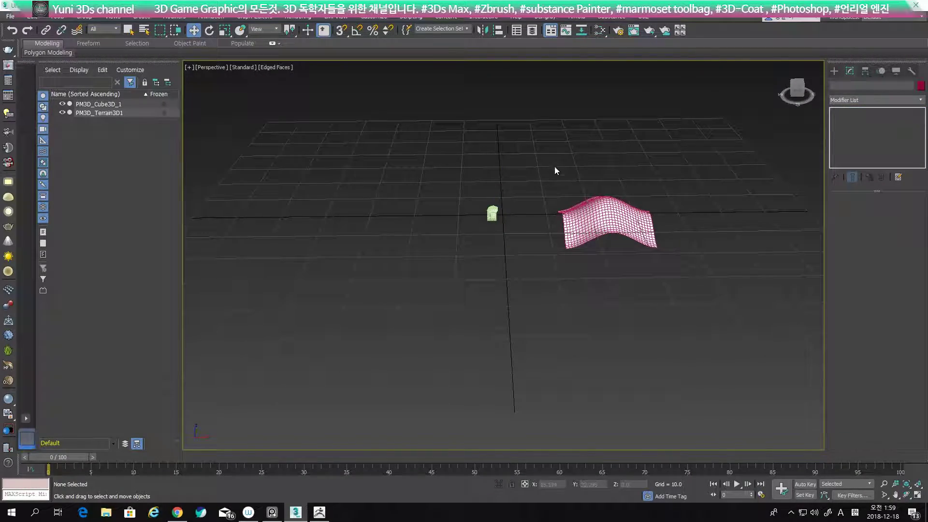
{"action": "left_click", "coordinate": [582, 205]}
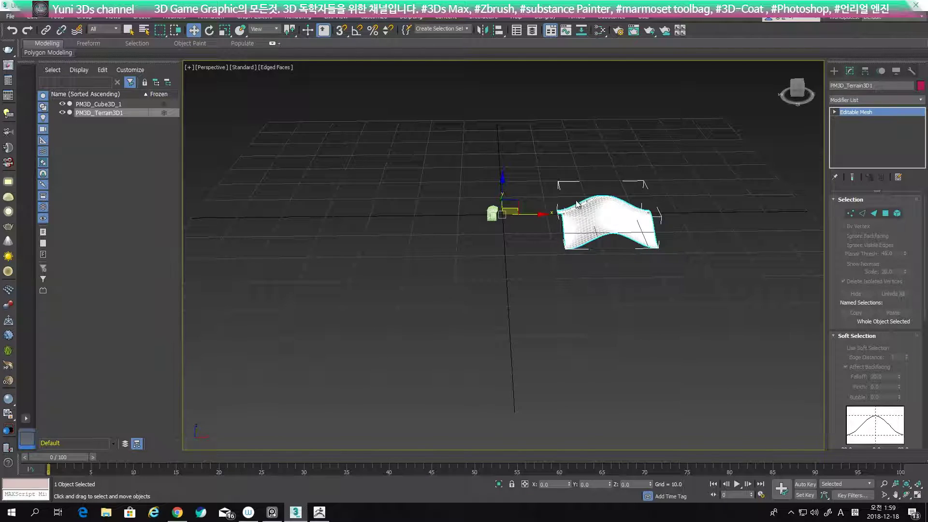
Convert PM3D_Terrain3D1 to an Editable Poly and enter vertex mode.
{"action": "right_click", "coordinate": [613, 210]}
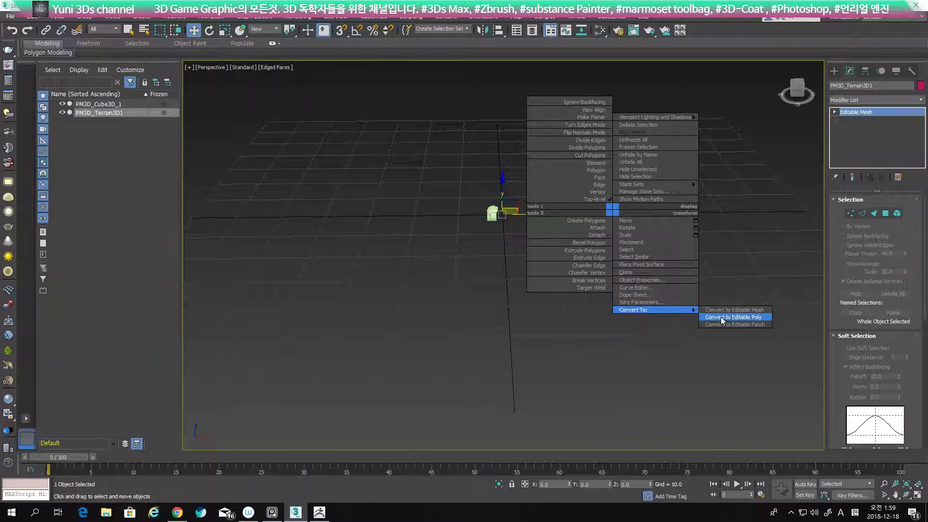
{"action": "left_click", "coordinate": [715, 315]}
{"action": "key", "text": "1"}
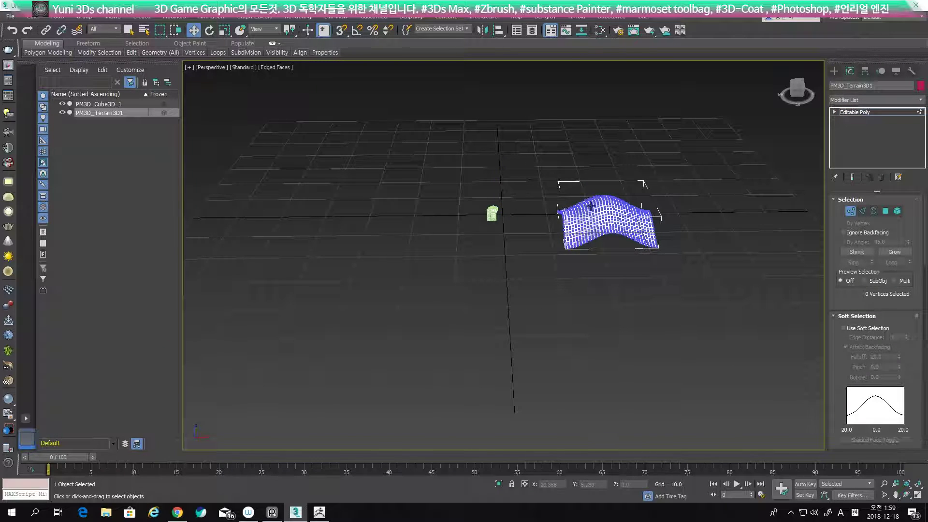
Raise a central vertex into a taller peak using soft selection with falloff 9.2.
{"action": "left_click", "coordinate": [602, 212]}
{"action": "left_click", "coordinate": [845, 328]}
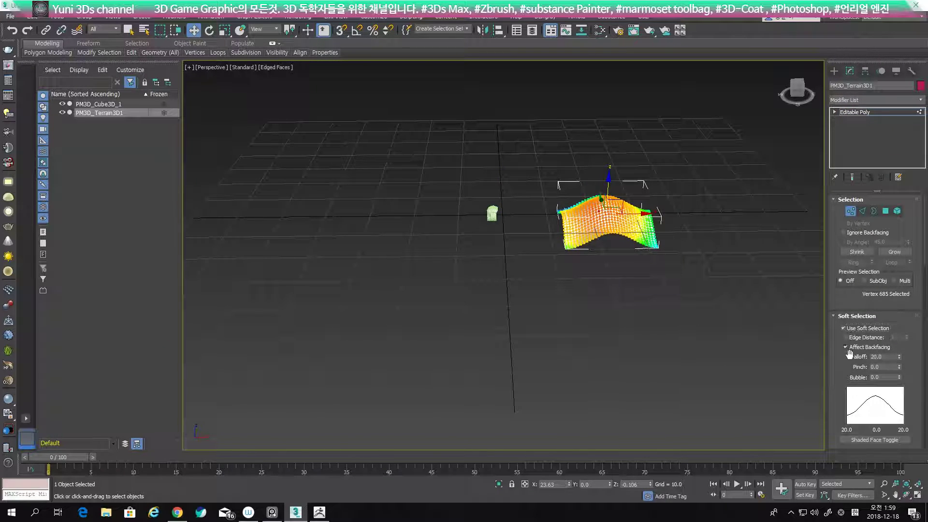
{"action": "left_click_drag", "start_coordinate": [898, 358], "coordinate": [898, 382]}
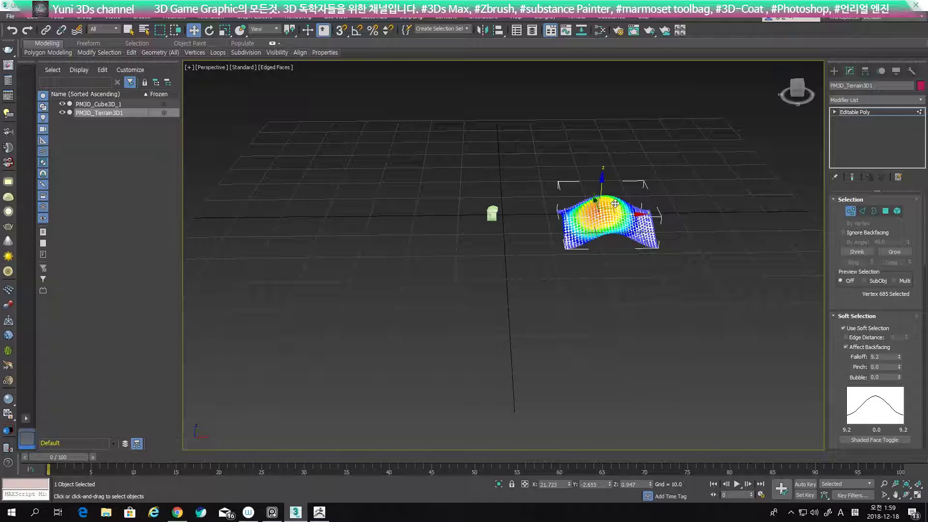
{"action": "left_click_drag", "start_coordinate": [614, 204], "coordinate": [616, 189]}
{"action": "left_click", "coordinate": [676, 150]}
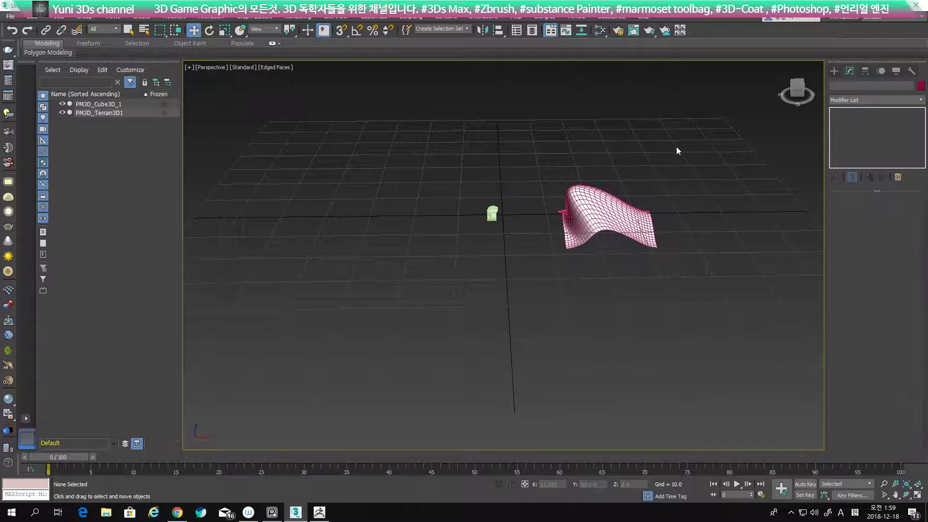
{"action": "left_click_drag", "start_coordinate": [683, 139], "coordinate": [562, 313]}
Send PM3D_Terrain3D1 to ZBrush with GoZ > Edit in ZBrush, collapsing its stack, and inspect the ridge.
{"action": "left_click", "coordinate": [643, 19]}
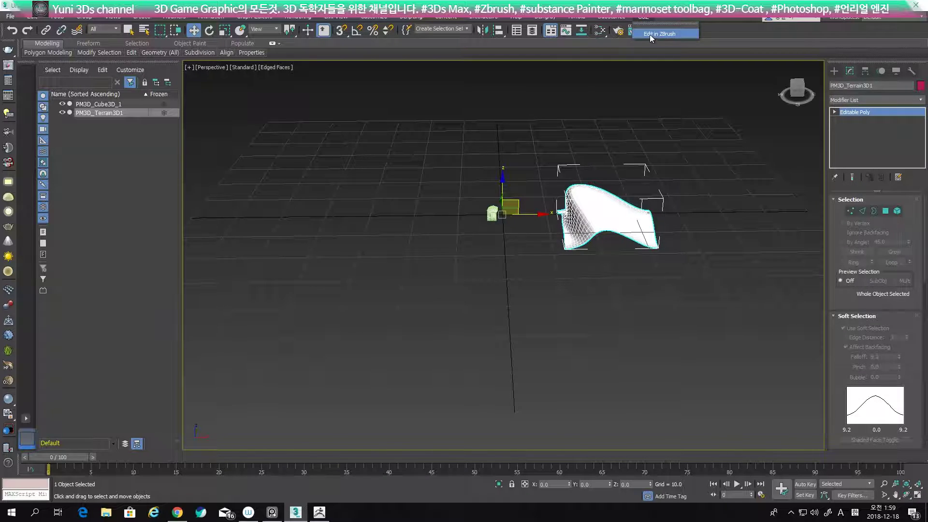
{"action": "left_click", "coordinate": [654, 34]}
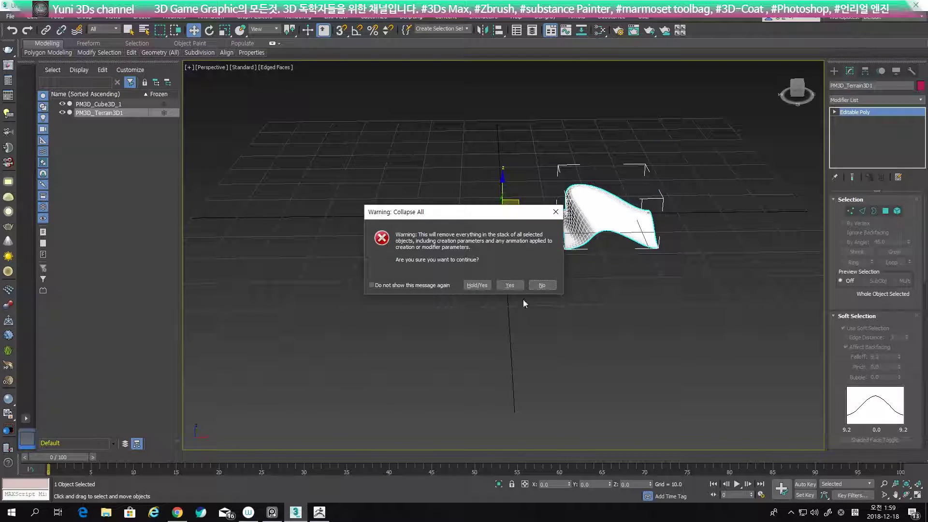
{"action": "left_click", "coordinate": [509, 285]}
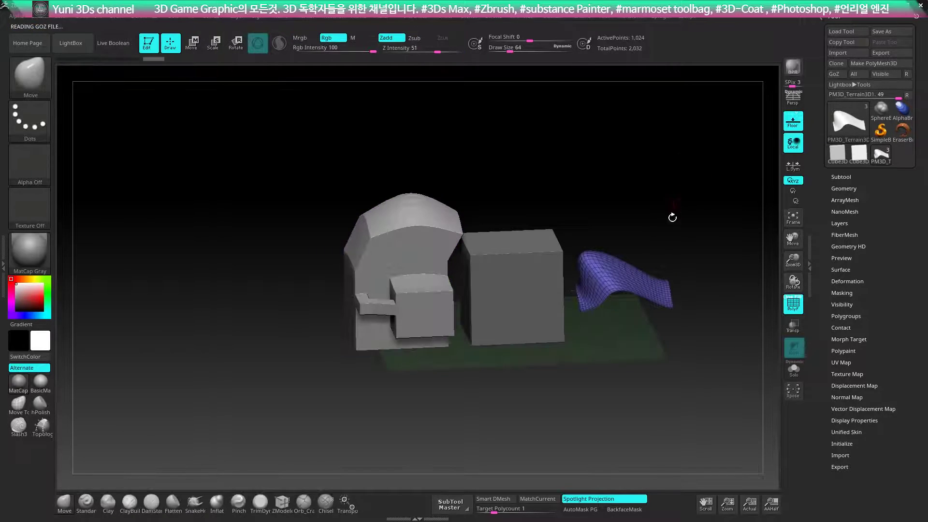
{"action": "mouse_move", "coordinate": [652, 208]}
{"action": "left_mouse_down"}
{"action": "mouse_move", "coordinate": [646, 168]}
{"action": "mouse_move", "coordinate": [659, 232]}
{"action": "mouse_move", "coordinate": [665, 199]}
{"action": "mouse_move", "coordinate": [653, 188]}
{"action": "left_mouse_up"}
{"action": "key", "text": "alt+Tab"}
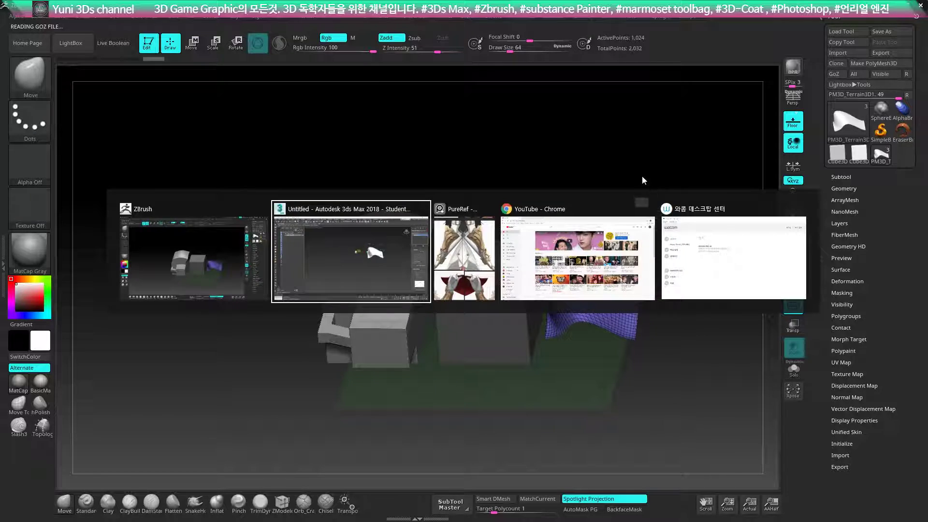
{"action": "key", "text": "alt+Tab"}
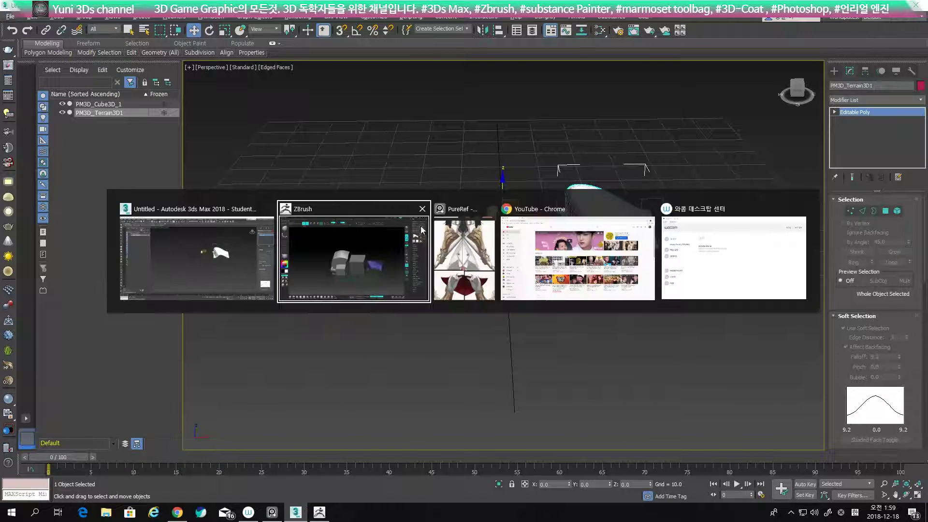
{"action": "mouse_move", "coordinate": [520, 181]}
{"action": "left_mouse_down"}
{"action": "mouse_move", "coordinate": [522, 166]}
{"action": "mouse_move", "coordinate": [562, 166]}
{"action": "mouse_move", "coordinate": [501, 200]}
{"action": "left_mouse_up"}
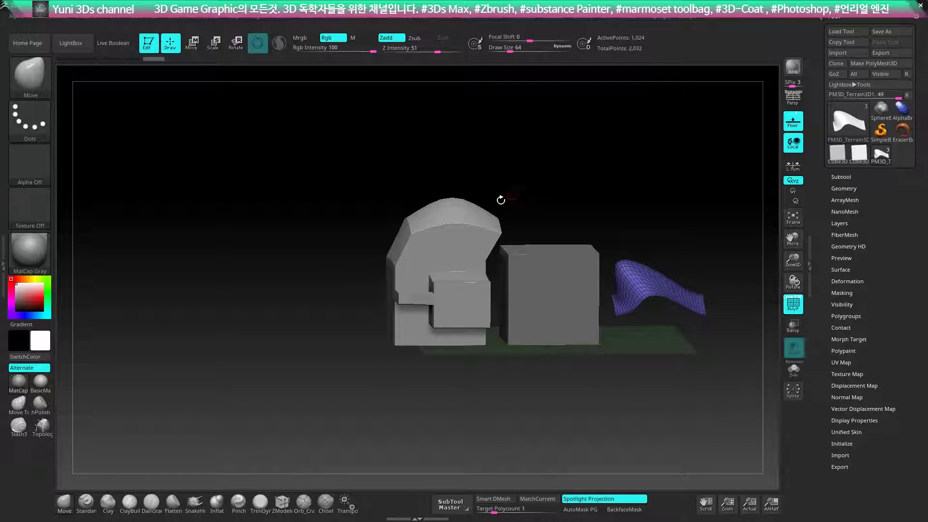
Make PM3D_Cube3D_1 the active subtool, trying the ClayBuildup and Move brushes.
{"action": "left_click", "coordinate": [442, 226], "text": "alt"}
{"action": "key", "text": "b"}
{"action": "key", "text": "c"}
{"action": "key", "text": "b"}
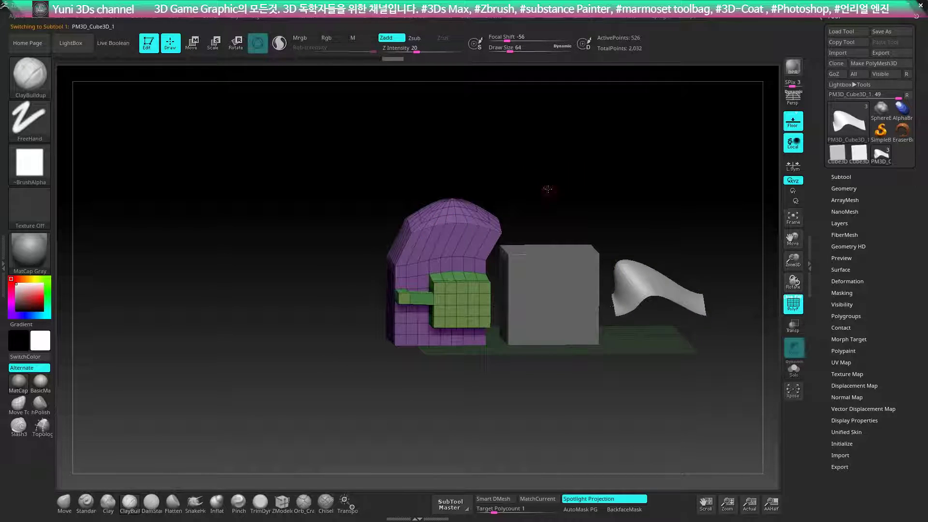
{"action": "key", "text": "b"}
{"action": "key", "text": "m"}
{"action": "key", "text": "v"}
{"action": "mouse_move", "coordinate": [552, 176]}
{"action": "left_mouse_down"}
{"action": "mouse_move", "coordinate": [599, 177]}
{"action": "mouse_move", "coordinate": [543, 187]}
{"action": "mouse_move", "coordinate": [574, 187]}
{"action": "mouse_move", "coordinate": [582, 212]}
{"action": "left_mouse_up"}
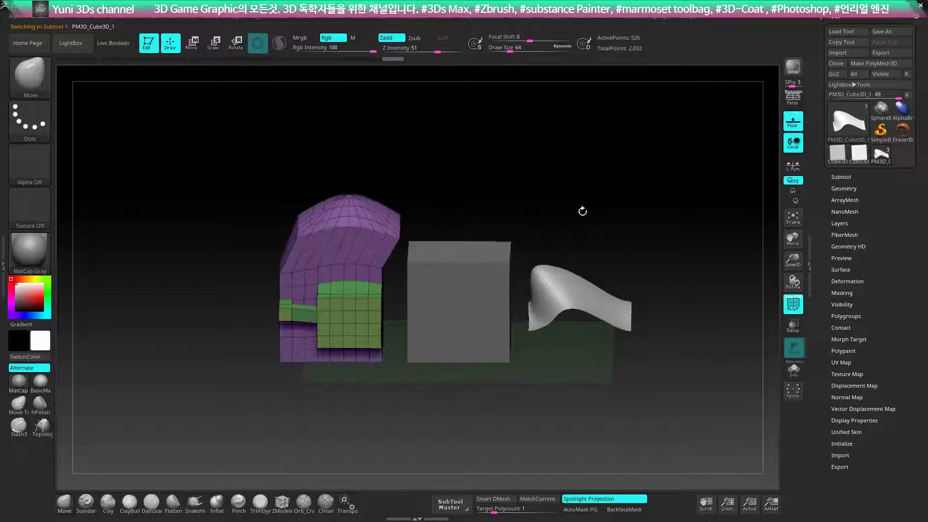
Switch to the ZModeler brush and bring up its polygon actions list.
{"action": "key", "text": "b"}
{"action": "key", "text": "z"}
{"action": "key", "text": "m"}
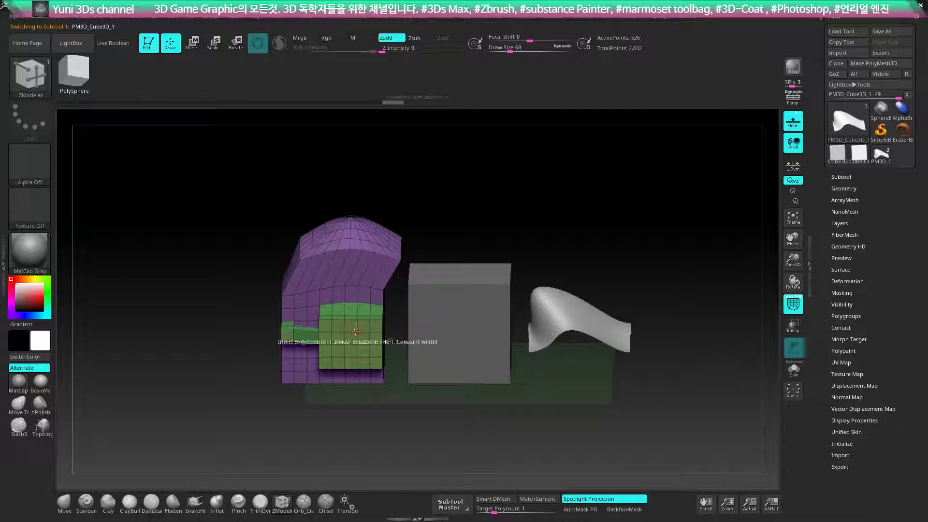
{"action": "key", "text": "space"}
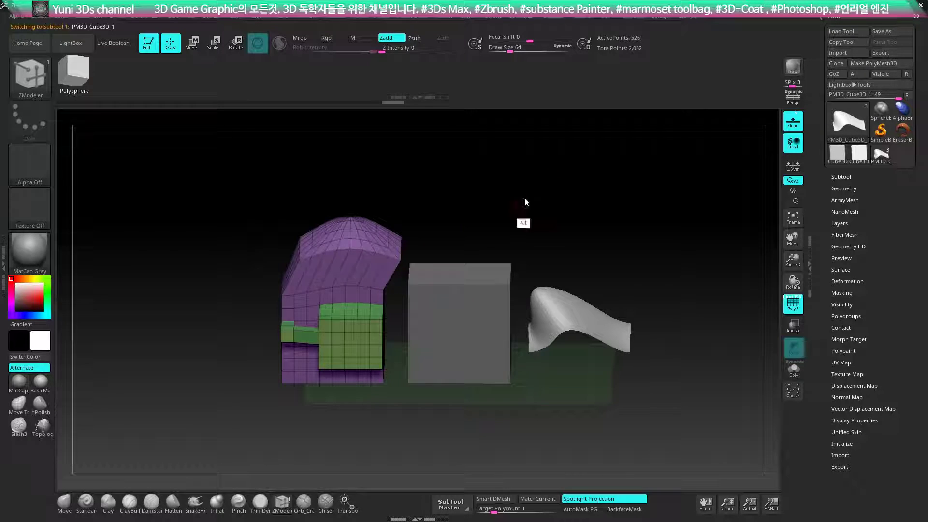
{"action": "key", "text": "alt+Tab"}
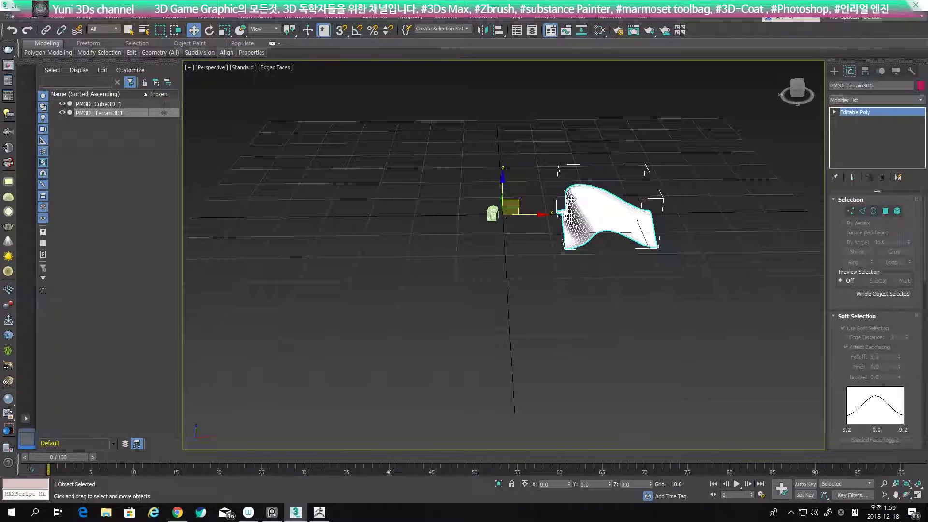
{"action": "key", "text": "alt+Tab"}
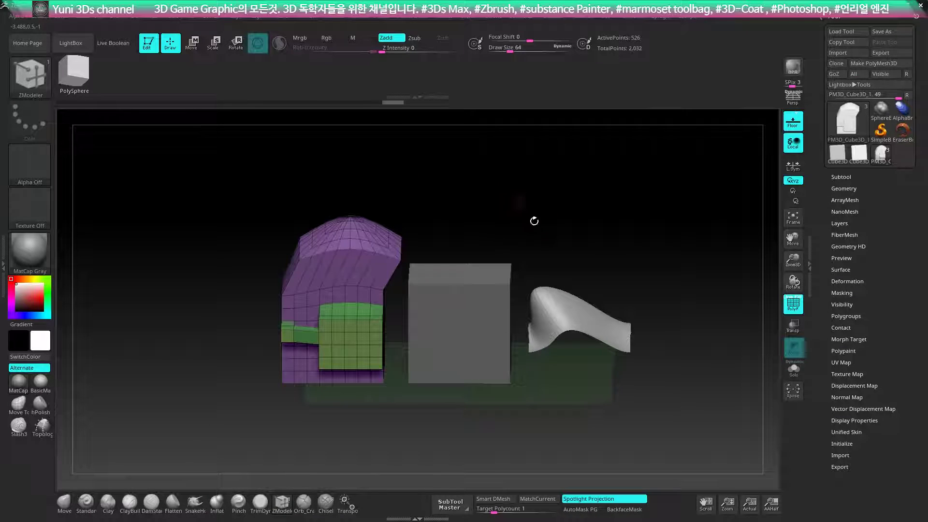
{"action": "key", "text": "space"}
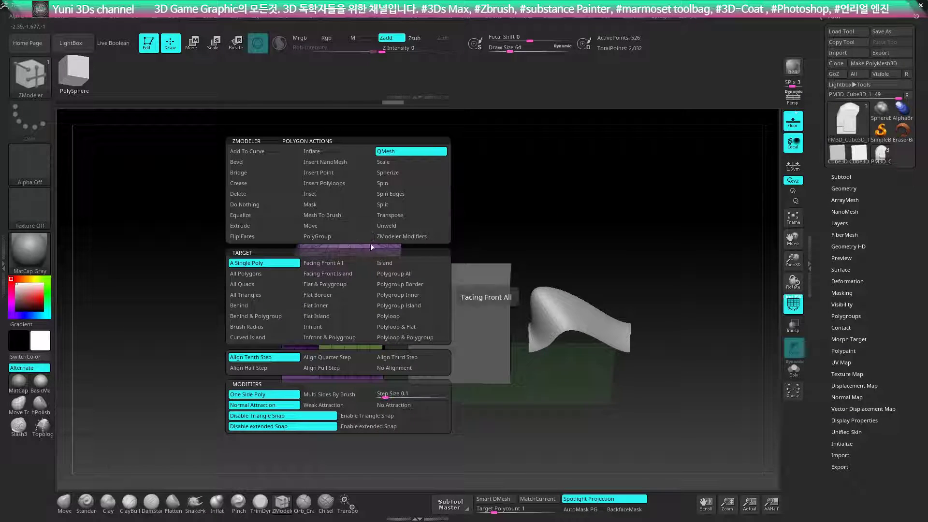
{"action": "mouse_move", "coordinate": [548, 215]}
{"action": "left_mouse_down"}
{"action": "mouse_move", "coordinate": [532, 182]}
{"action": "mouse_move", "coordinate": [545, 200]}
{"action": "mouse_move", "coordinate": [552, 189]}
{"action": "mouse_move", "coordinate": [628, 196]}
{"action": "left_mouse_up"}
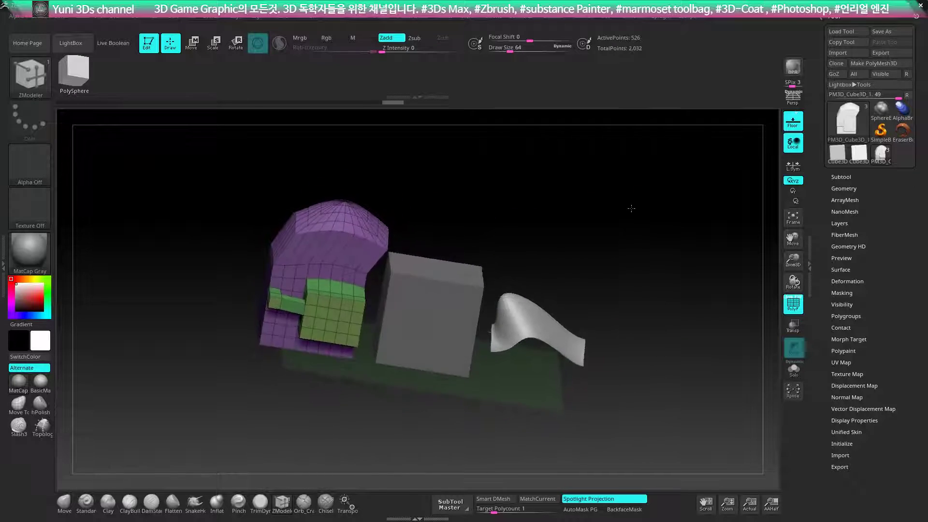
{"action": "left_click_drag", "start_coordinate": [599, 224], "coordinate": [591, 232]}
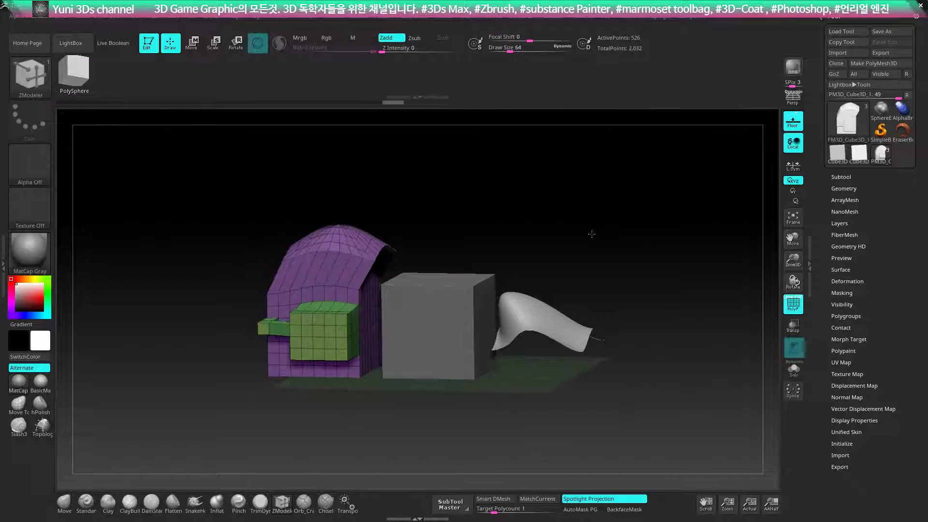